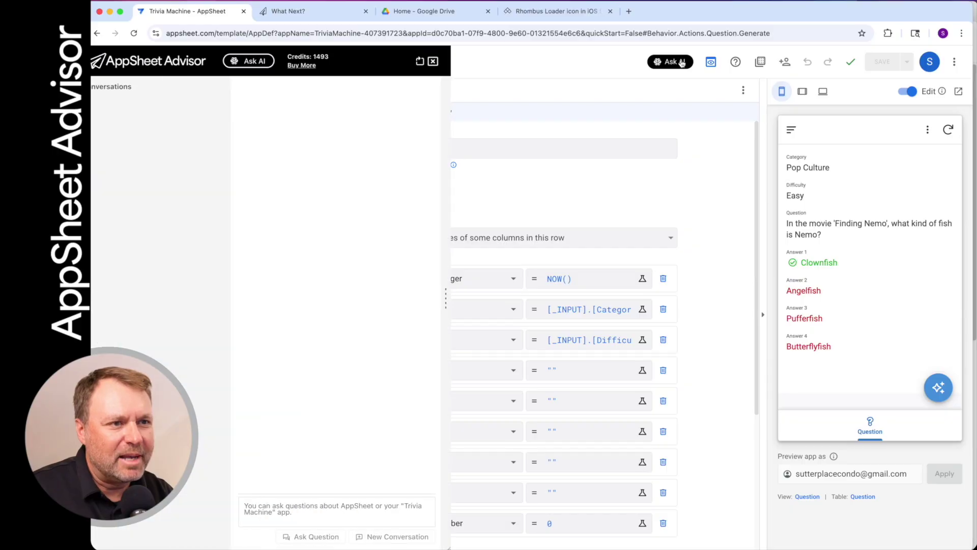
# Widen and then shrink the Advisor panel, then close it and reopen it with Ask AI
pyautogui.moveTo(456, 286); pyautogui.dragTo(963, 267)
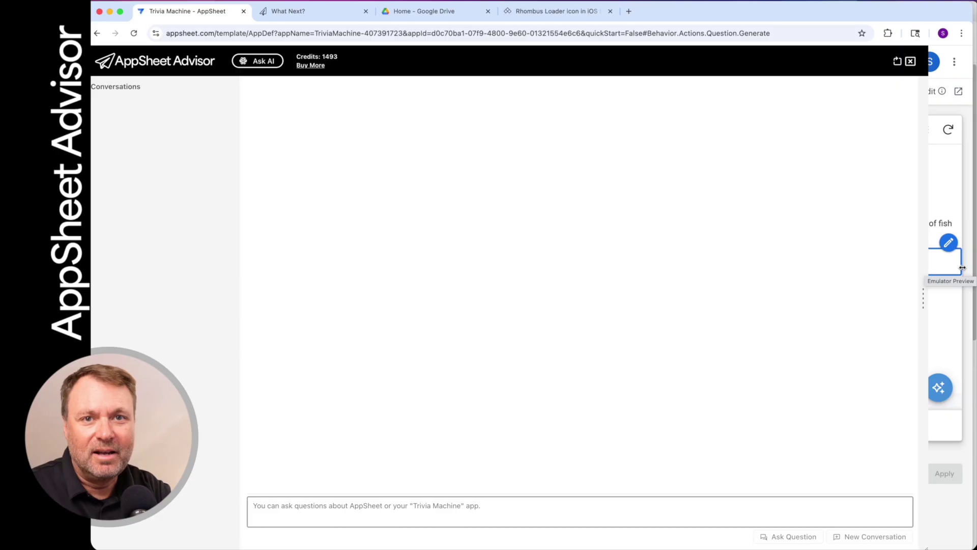
pyautogui.moveTo(963, 268); pyautogui.dragTo(337, 289)
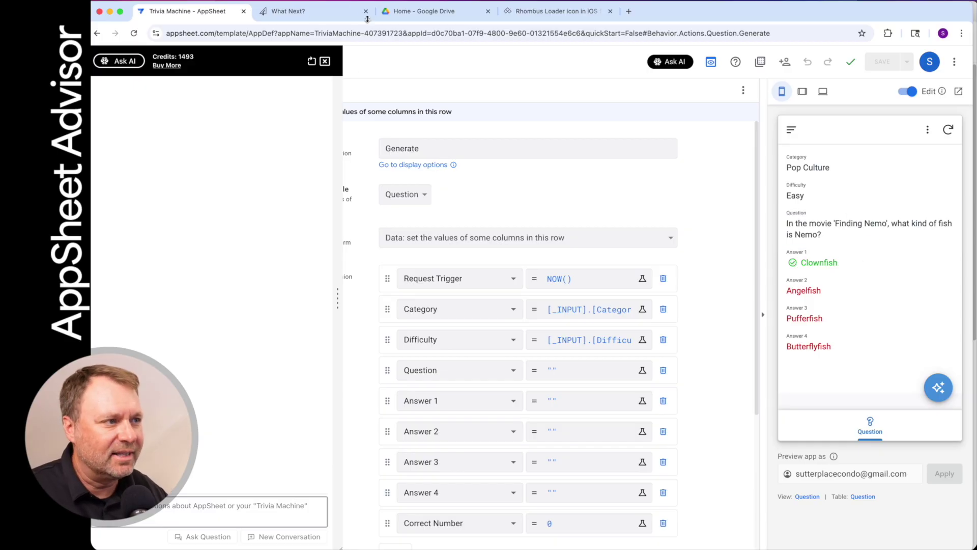
pyautogui.click(324, 61)
pyautogui.click(680, 62)
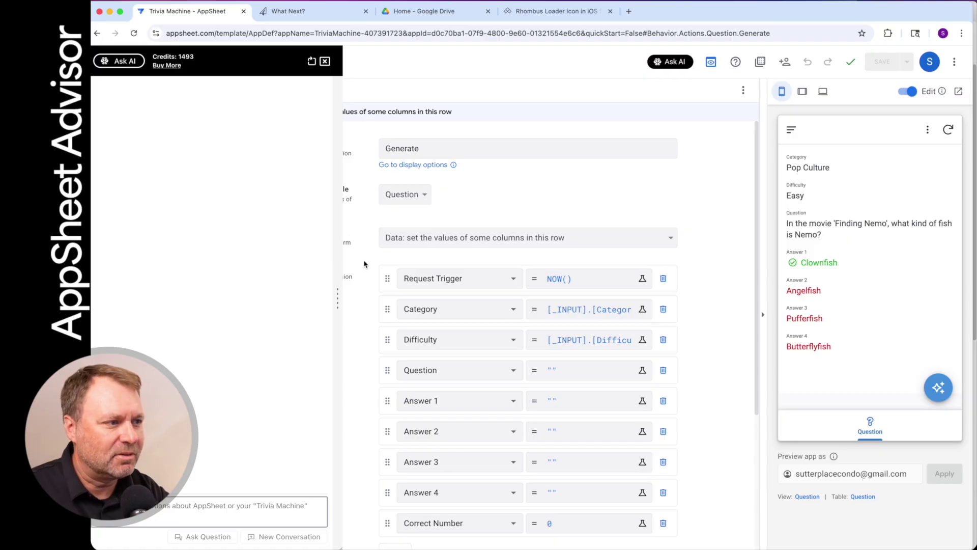
# Widen the Advisor panel slightly and drag its header to re-dock it
pyautogui.moveTo(338, 292); pyautogui.dragTo(654, 305)
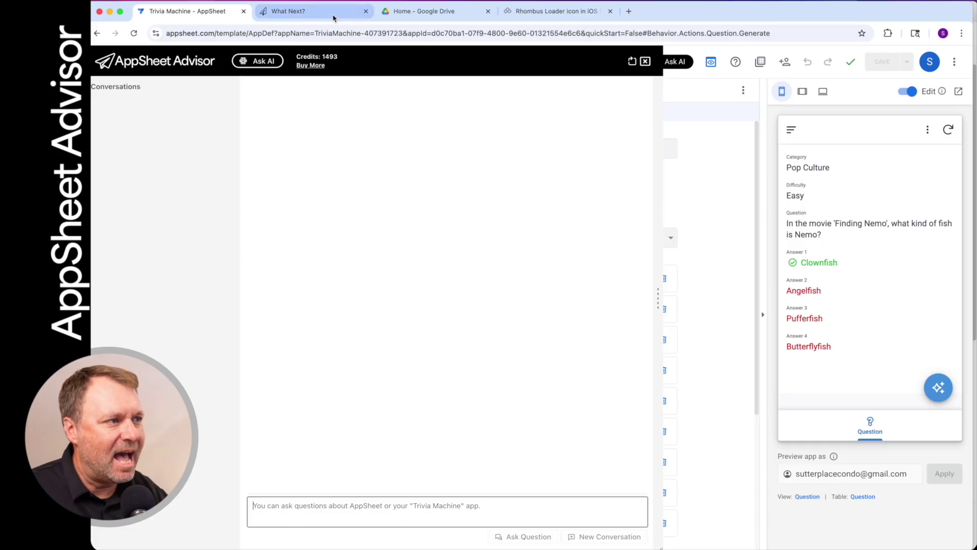
pyautogui.moveTo(730, 14); pyautogui.dragTo(733, 14)
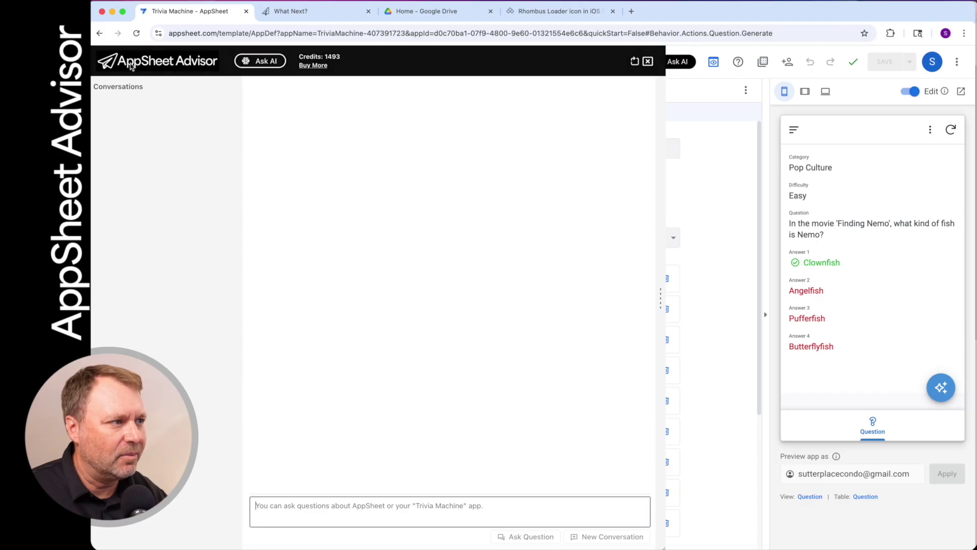
pyautogui.moveTo(147, 67); pyautogui.dragTo(405, 65)
pyautogui.moveTo(726, 75); pyautogui.dragTo(896, 366)
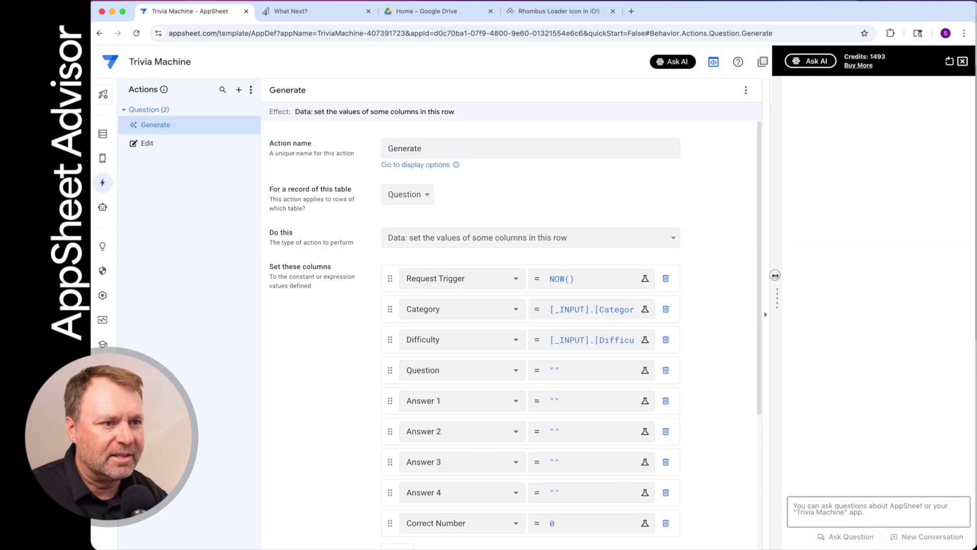
# Cycle the Advisor panel's dock position through left, top and right
pyautogui.moveTo(775, 275); pyautogui.dragTo(443, 300)
pyautogui.moveTo(512, 61); pyautogui.dragTo(357, 538)
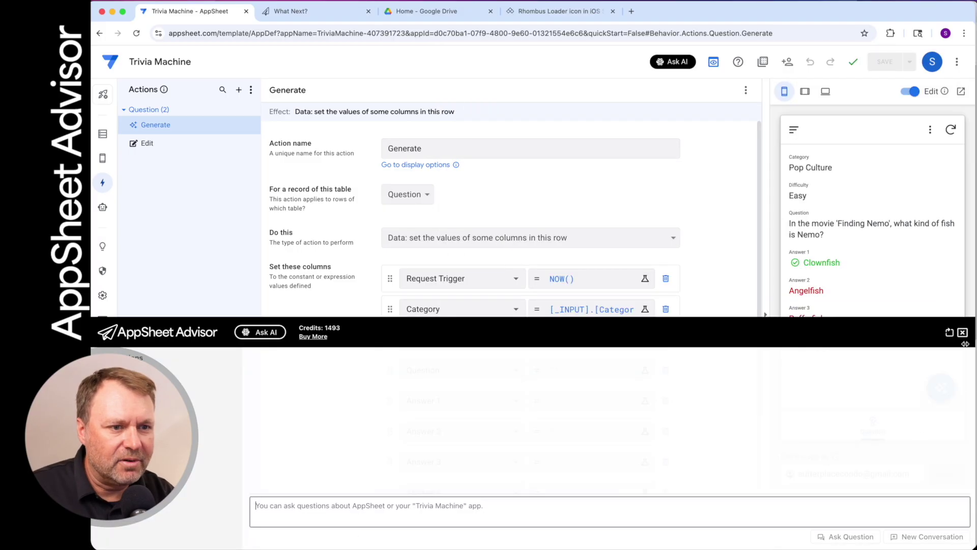
pyautogui.click(949, 333)
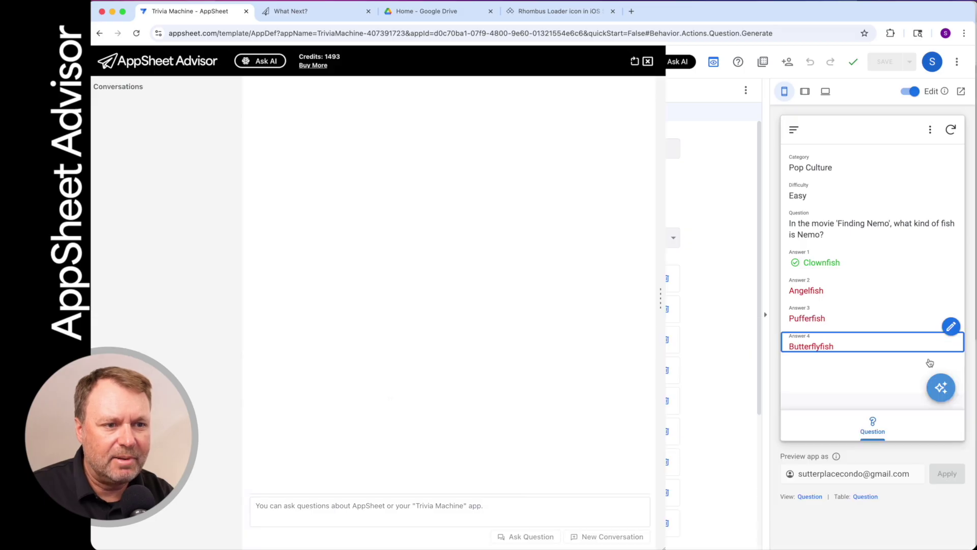
pyautogui.click(635, 61)
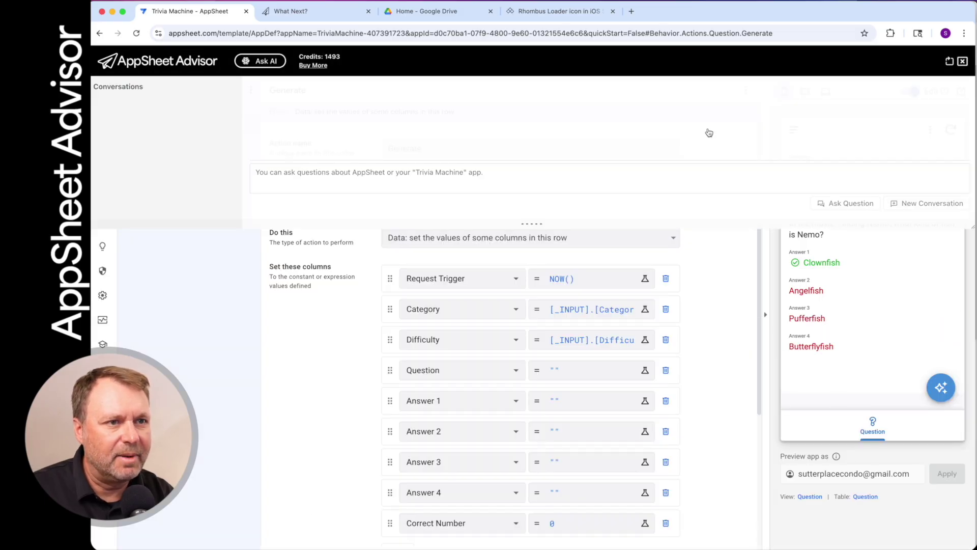
pyautogui.click(949, 65)
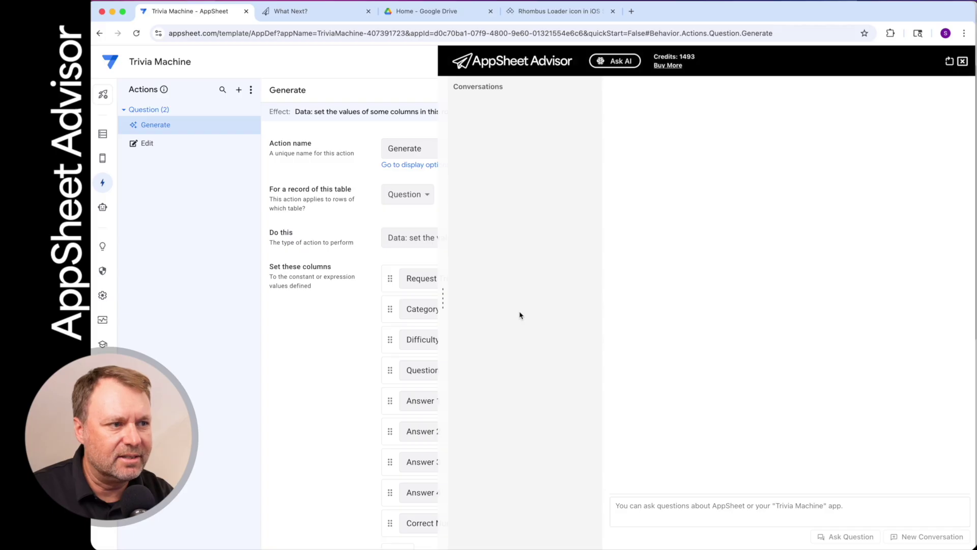
# Dock the Advisor panel along the bottom and drag its divider down to shrink it
pyautogui.moveTo(442, 308); pyautogui.dragTo(732, 328)
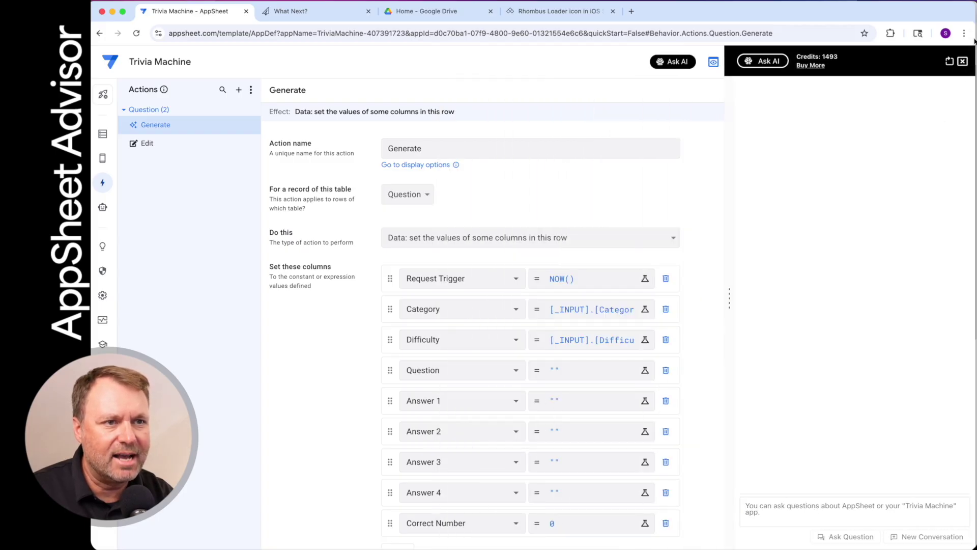
pyautogui.click(949, 62)
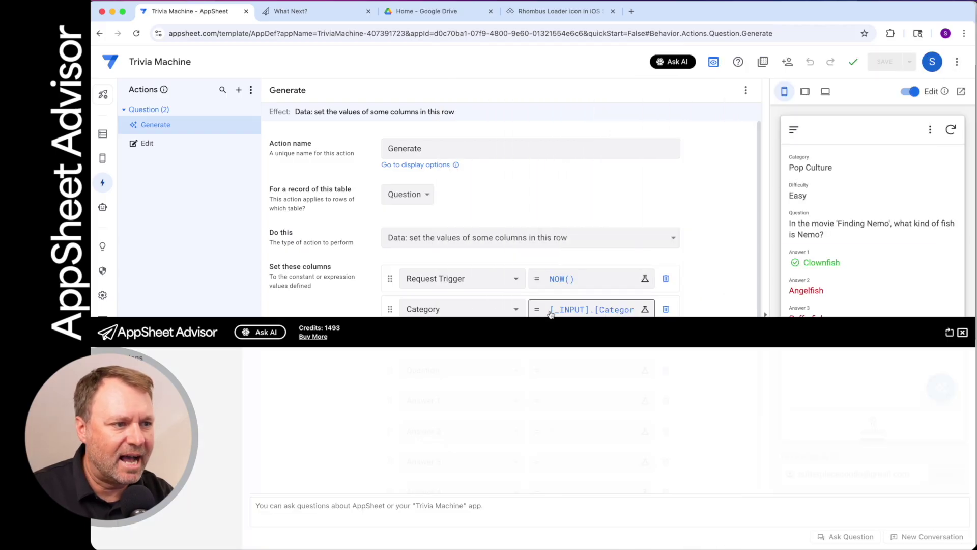
pyautogui.moveTo(550, 318); pyautogui.dragTo(552, 413)
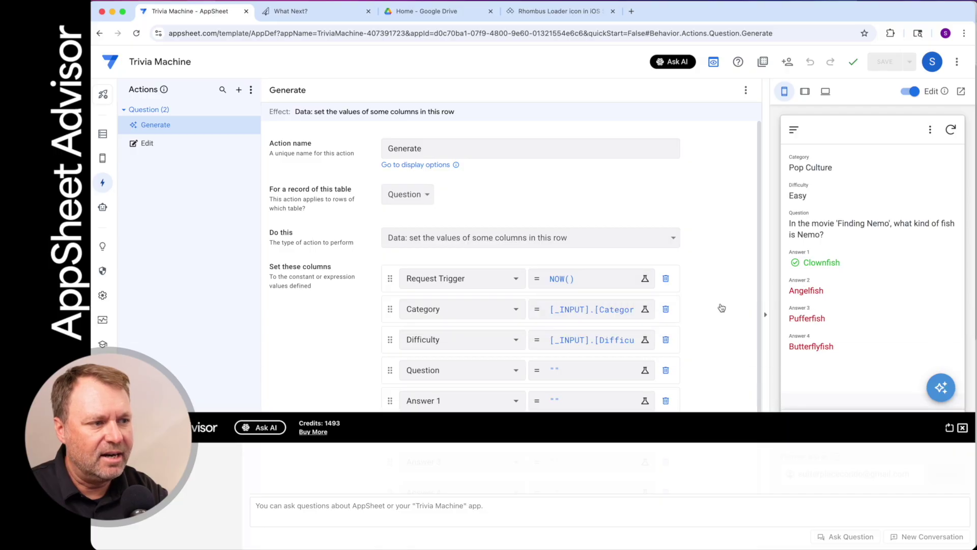
# Open the Question value's Write Expression assistant, close the Advisor, then go to the What Next? tab
pyautogui.click(963, 427)
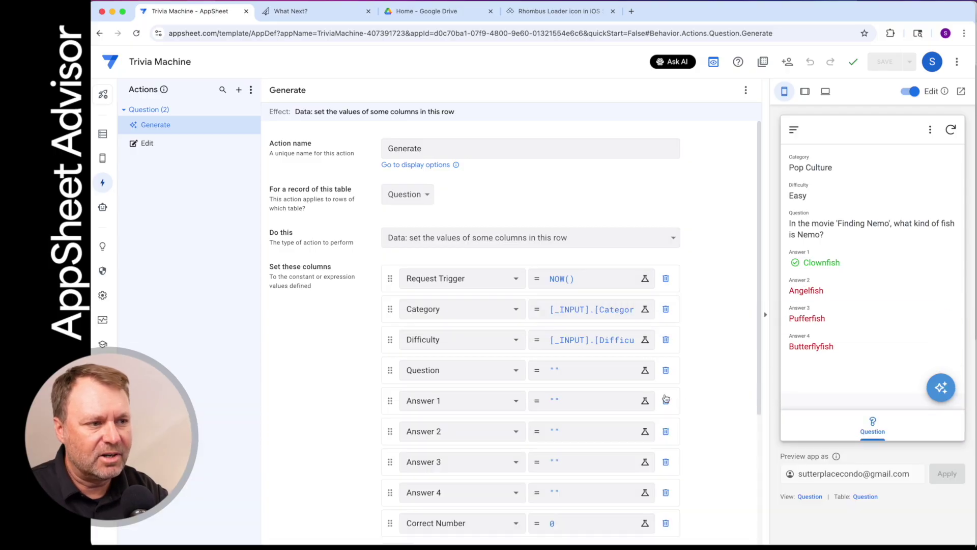
pyautogui.click(583, 370)
pyautogui.click(387, 193)
pyautogui.moveTo(524, 458); pyautogui.dragTo(537, 308)
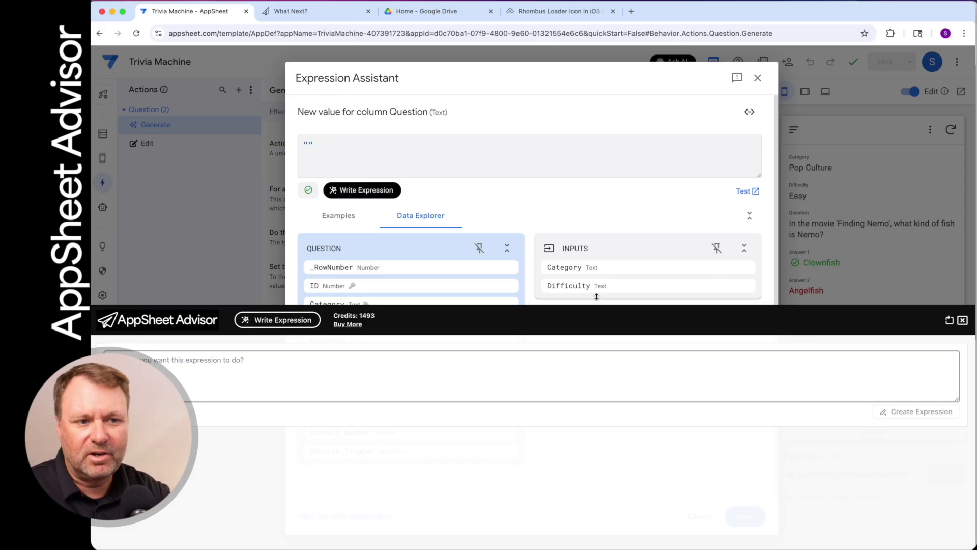
pyautogui.click(962, 320)
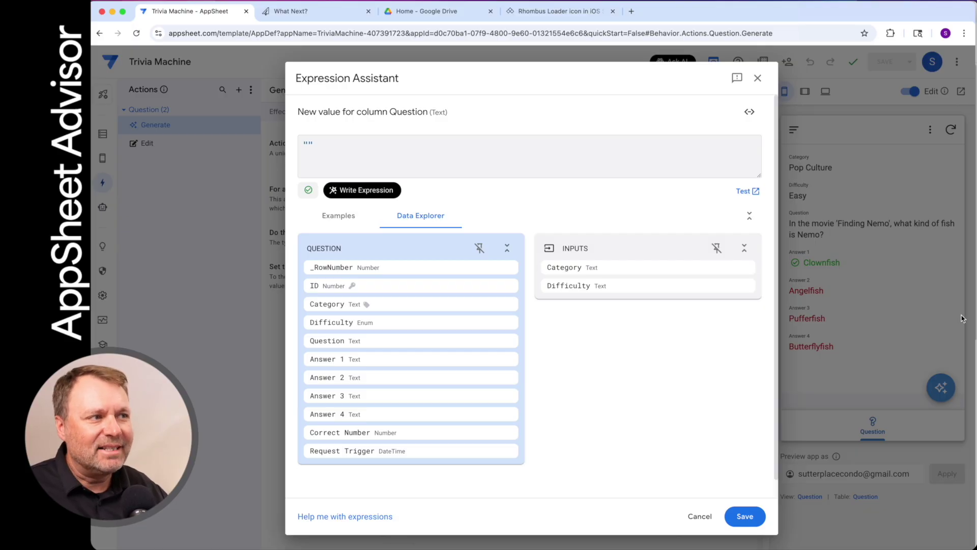
pyautogui.click(320, 17)
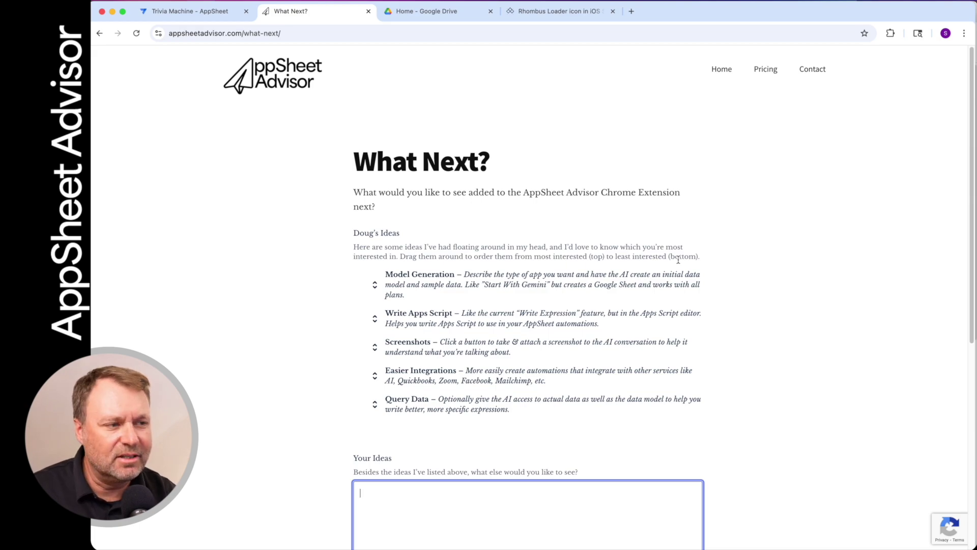
# Rank Write Apps Script first and Screenshots second, above Model Generation, in Doug's Ideas
pyautogui.scroll(-3, 678, 260)
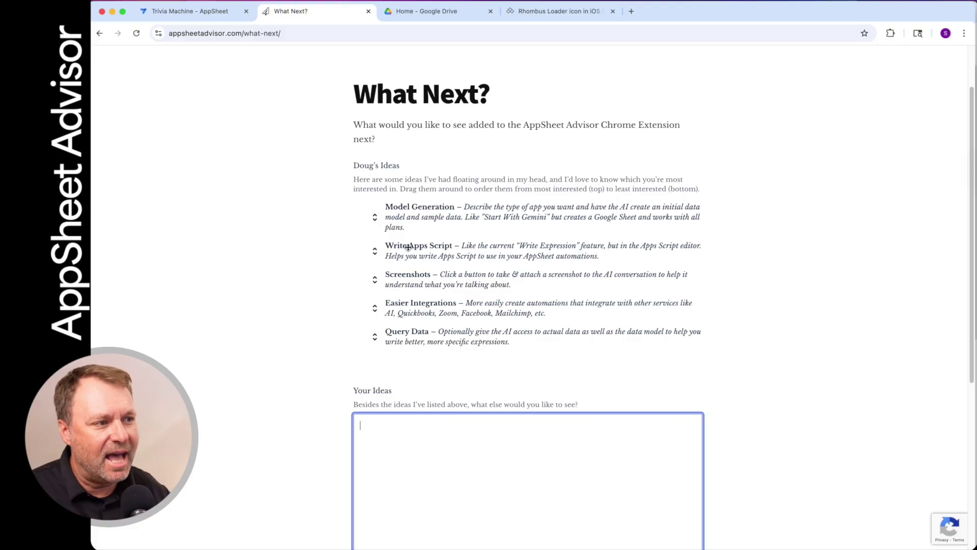
pyautogui.moveTo(408, 256); pyautogui.dragTo(406, 209)
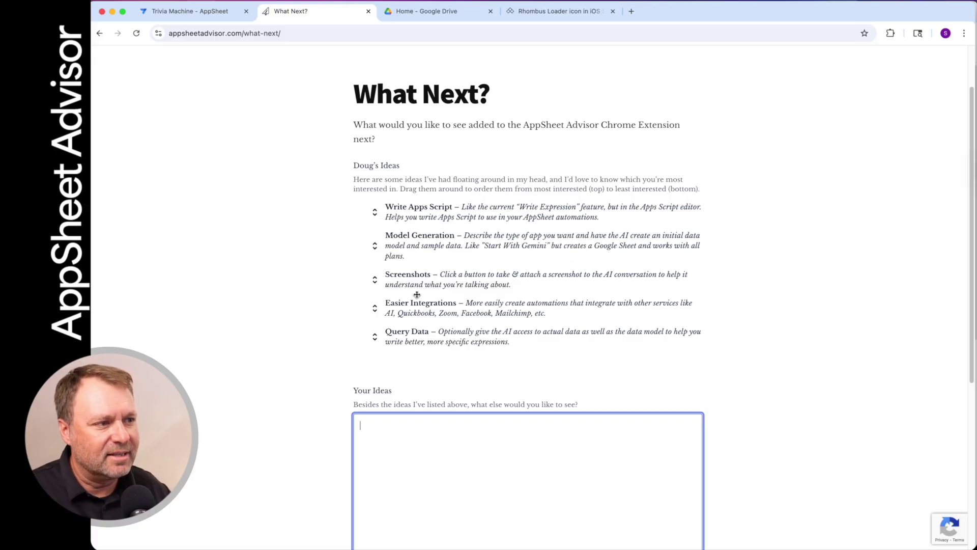
pyautogui.moveTo(416, 294); pyautogui.dragTo(413, 247)
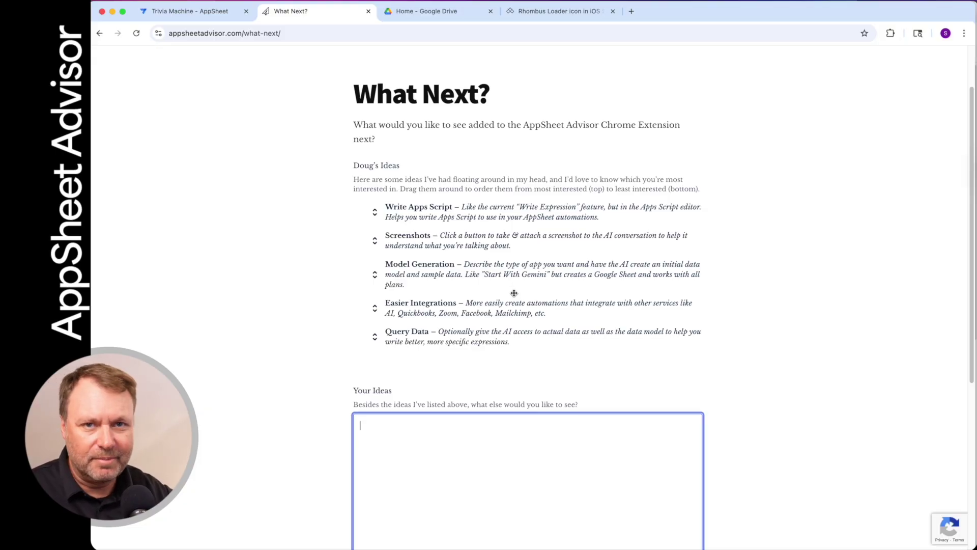
# Scroll down to the optional email field, click into it, then scroll back up
pyautogui.scroll(-1, 514, 292)
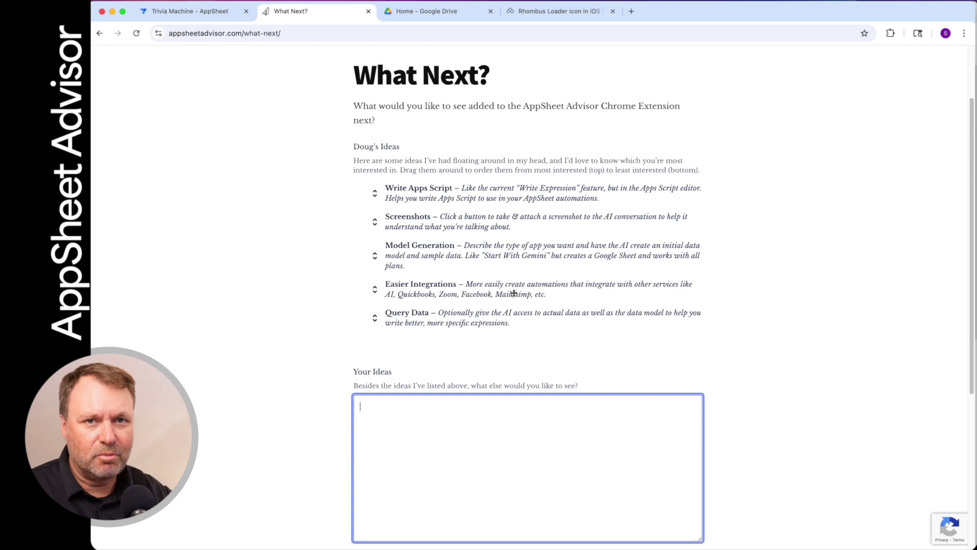
pyautogui.scroll(-5, 514, 293)
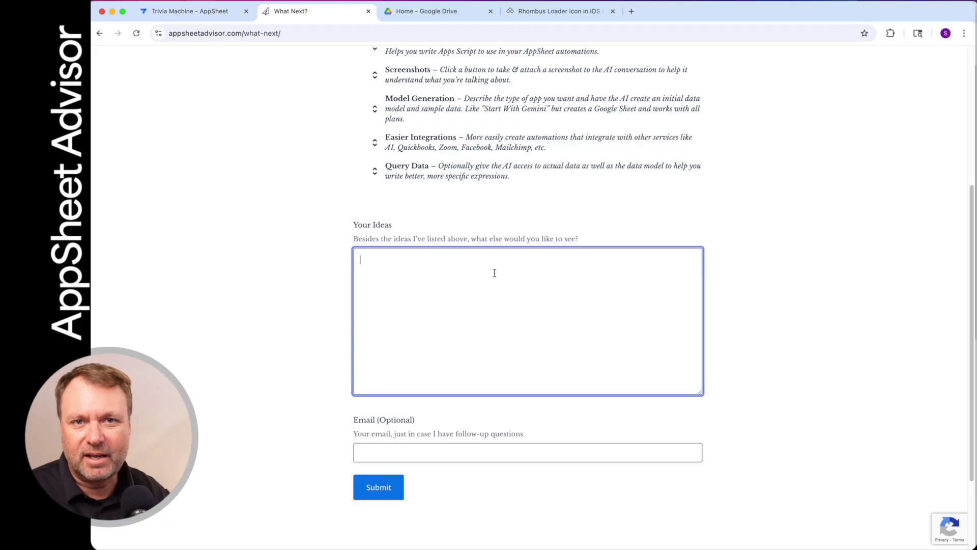
pyautogui.scroll(-2, 433, 291)
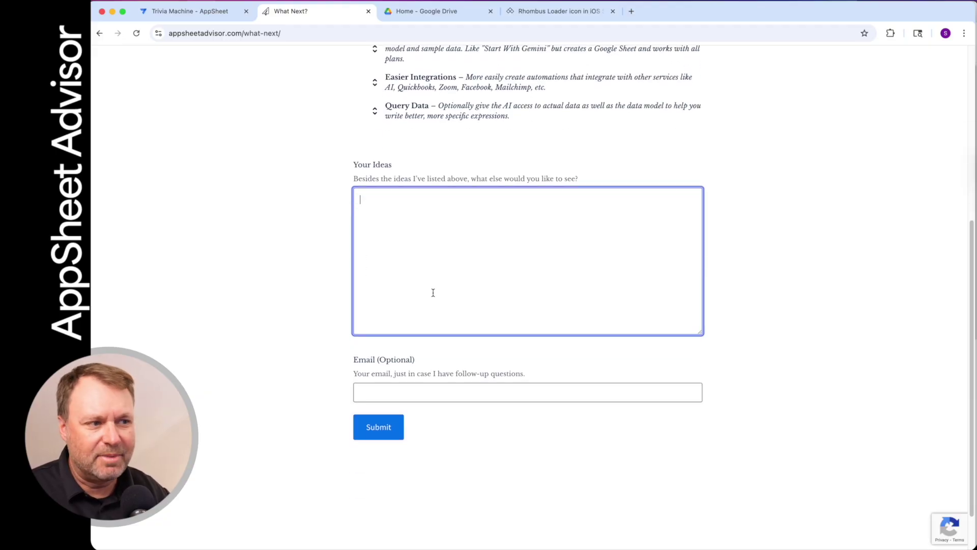
pyautogui.click(471, 388)
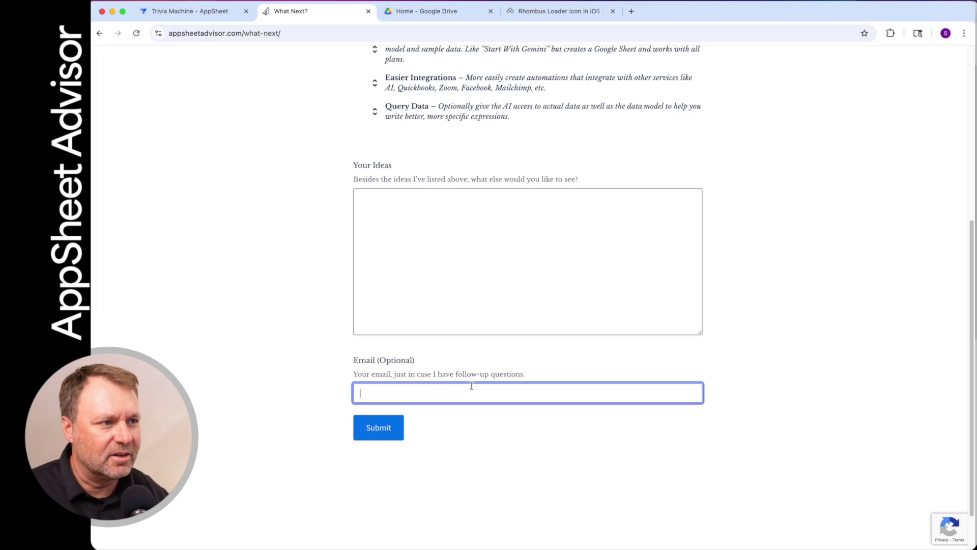
pyautogui.scroll(5, 472, 385)
pyautogui.scroll(3, 472, 385)
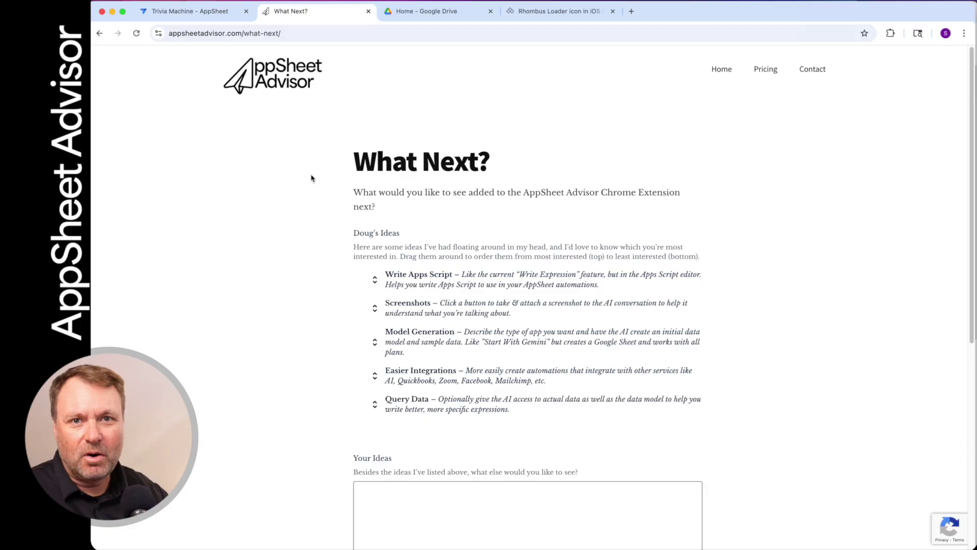
# Remove 'what-next/' from the address to load the Advisor homepage and click the Get Started First name field
pyautogui.moveTo(244, 33); pyautogui.dragTo(385, 46)
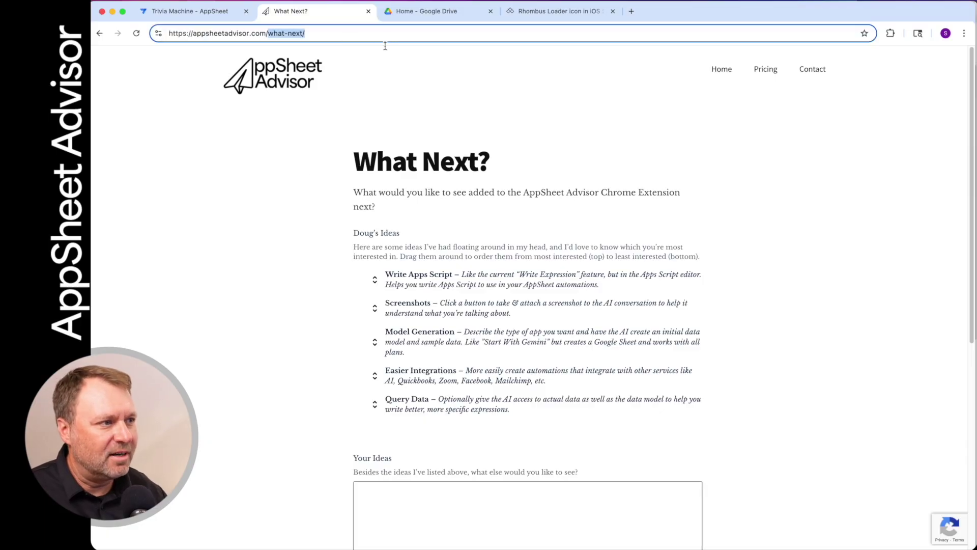
pyautogui.press('BackSpace')
pyautogui.press('Return')
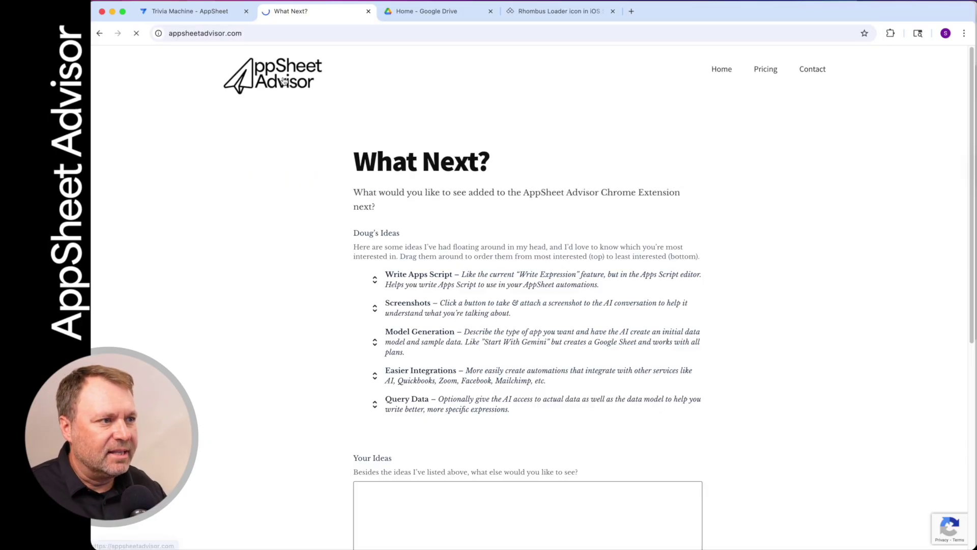
pyautogui.scroll(-5, 488, 305)
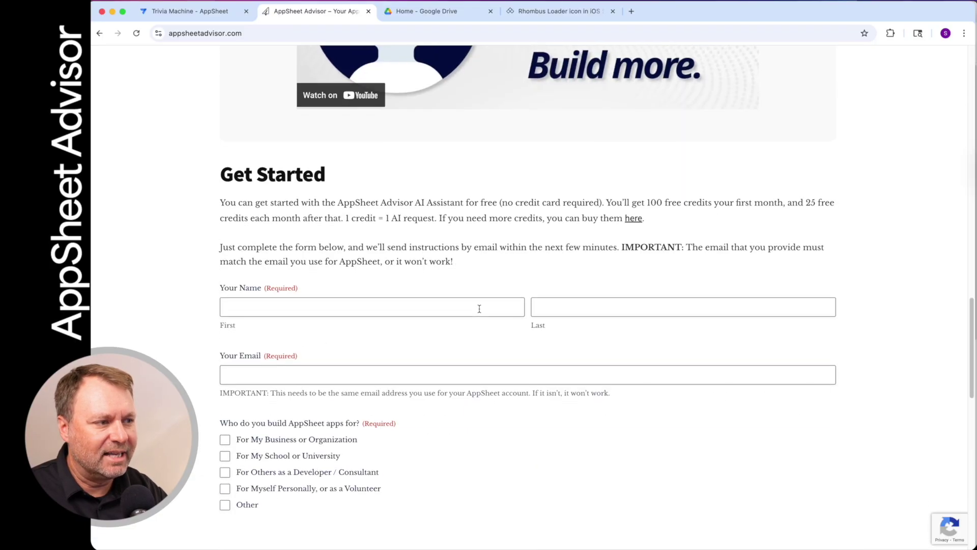
pyautogui.click(341, 237)
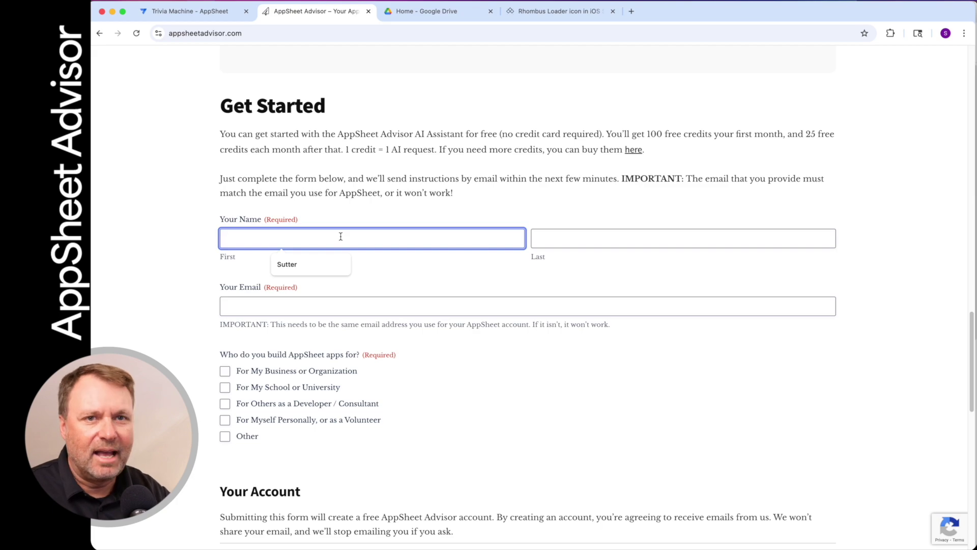
pyautogui.scroll(15, 341, 237)
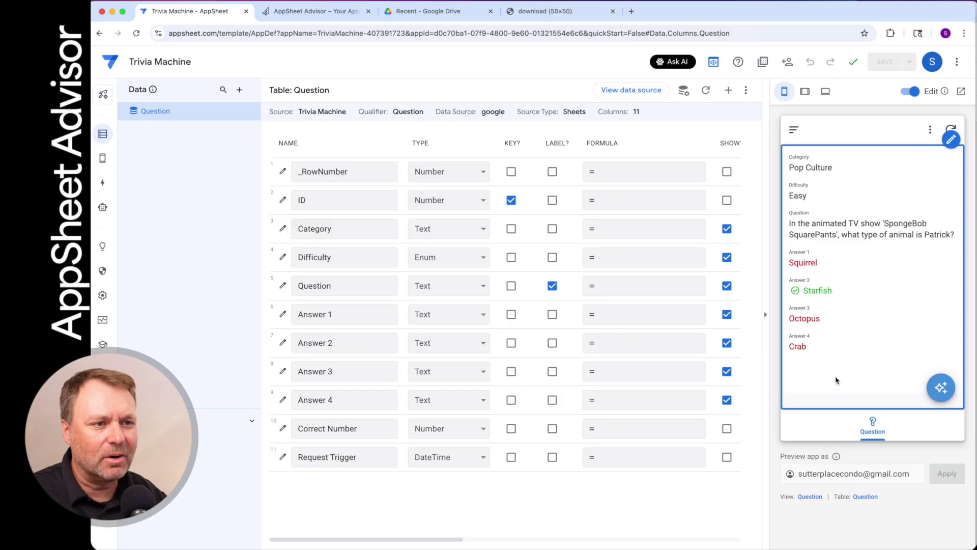
# Generate a question with category '2000s Celebrities' and Medium difficulty, and save it
pyautogui.click(937, 392)
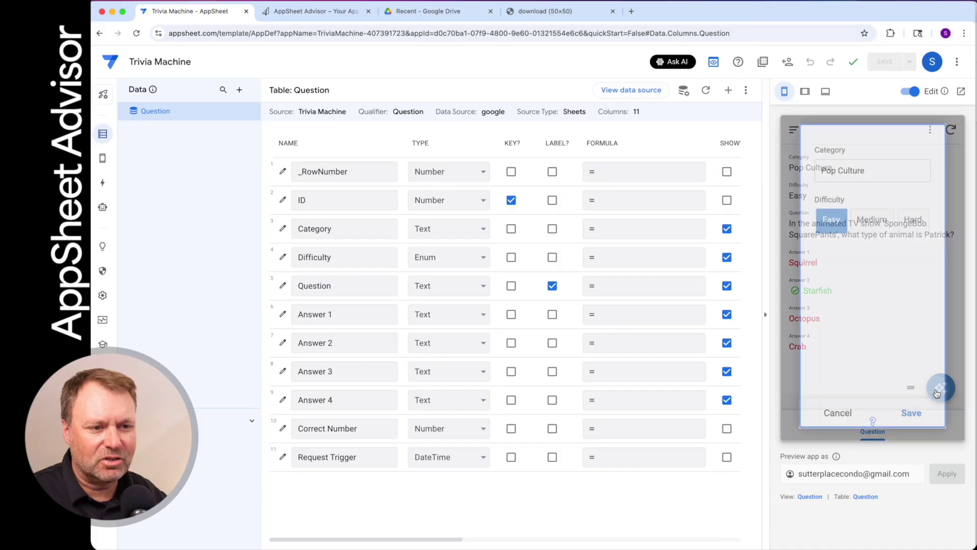
pyautogui.tripleClick(877, 173)
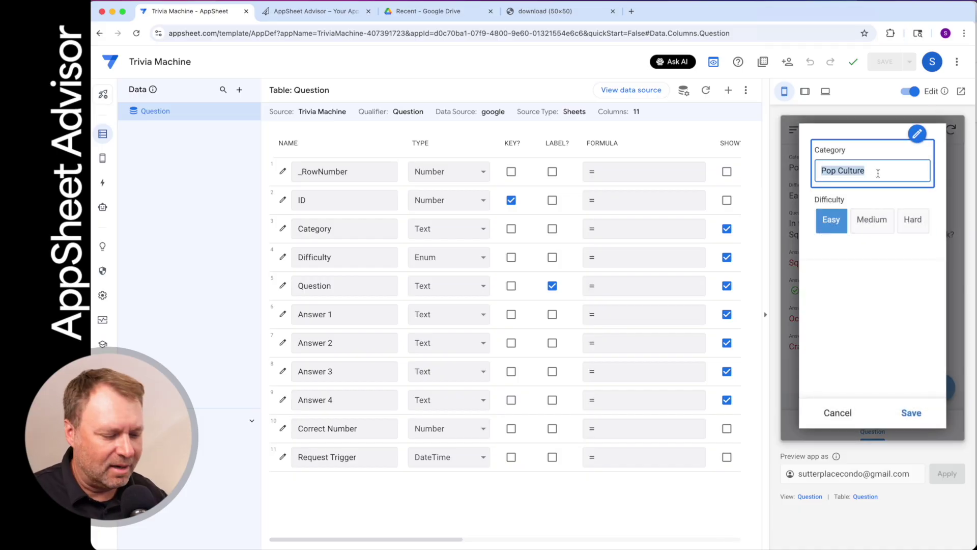
pyautogui.write('200')
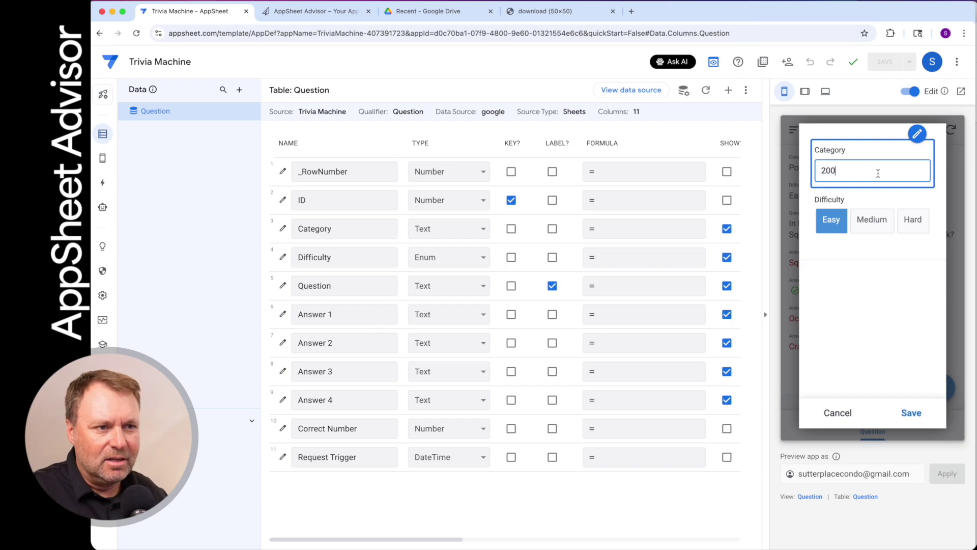
pyautogui.press('BackSpace')
pyautogui.write('0')
pyautogui.write('0s ')
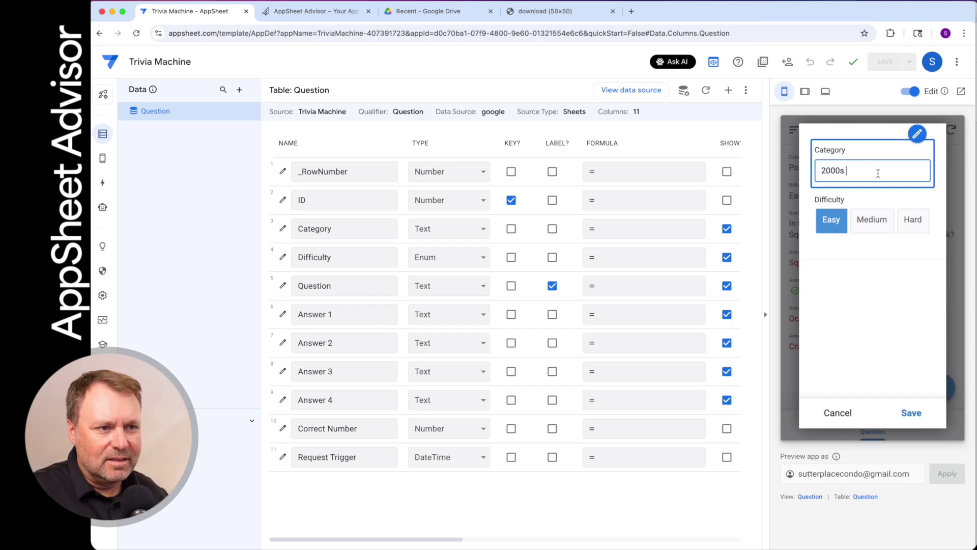
pyautogui.write('Celebrities')
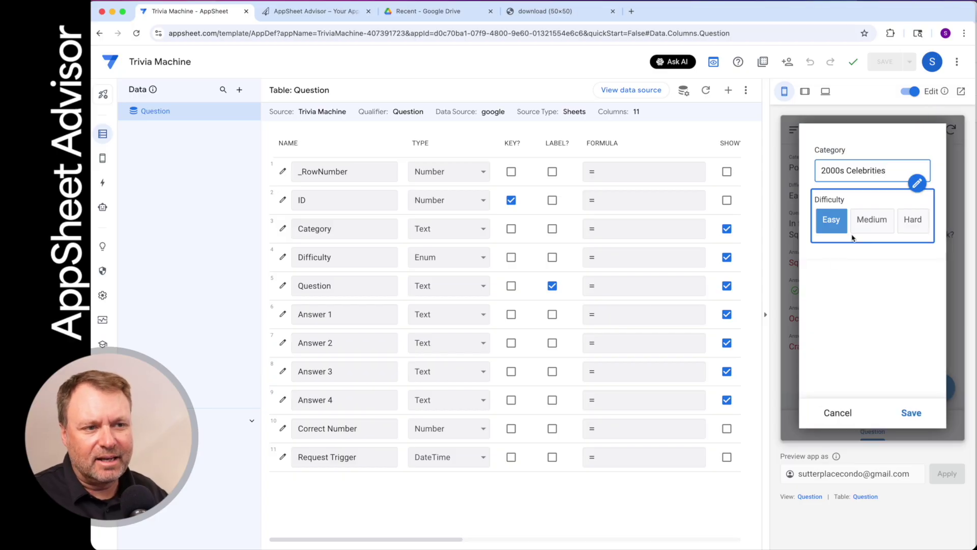
pyautogui.click(864, 224)
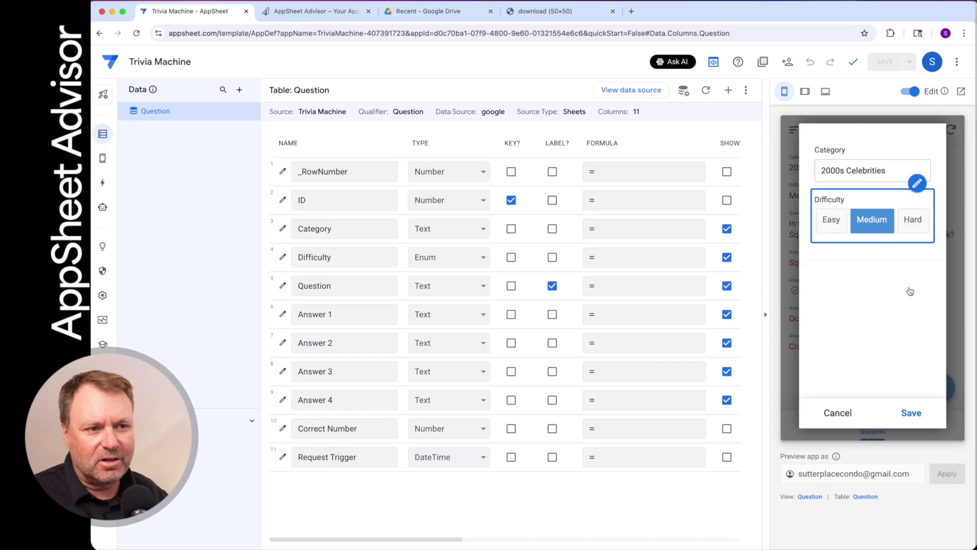
pyautogui.click(911, 413)
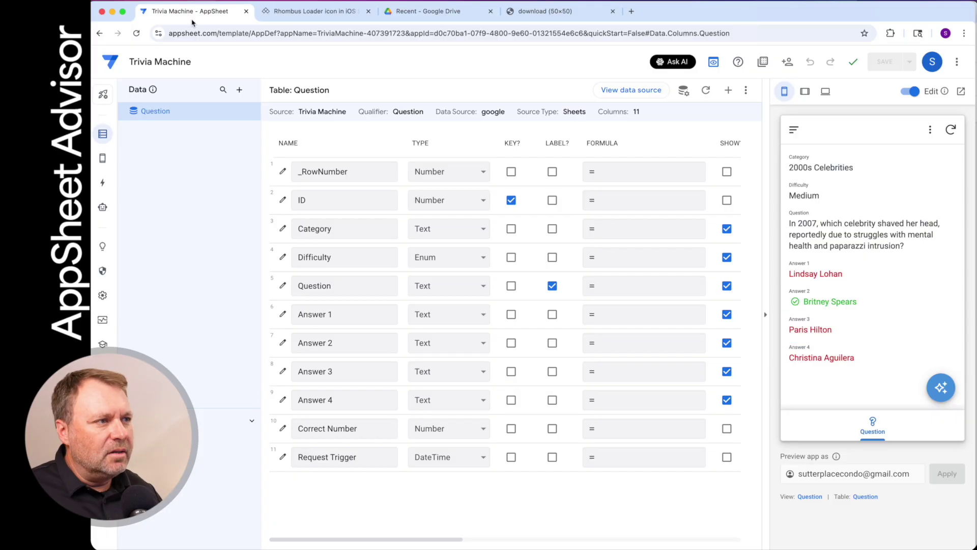
# View the icons8 Rhombus Loader page, then close the 'download (50x50)' tab
pyautogui.click(294, 14)
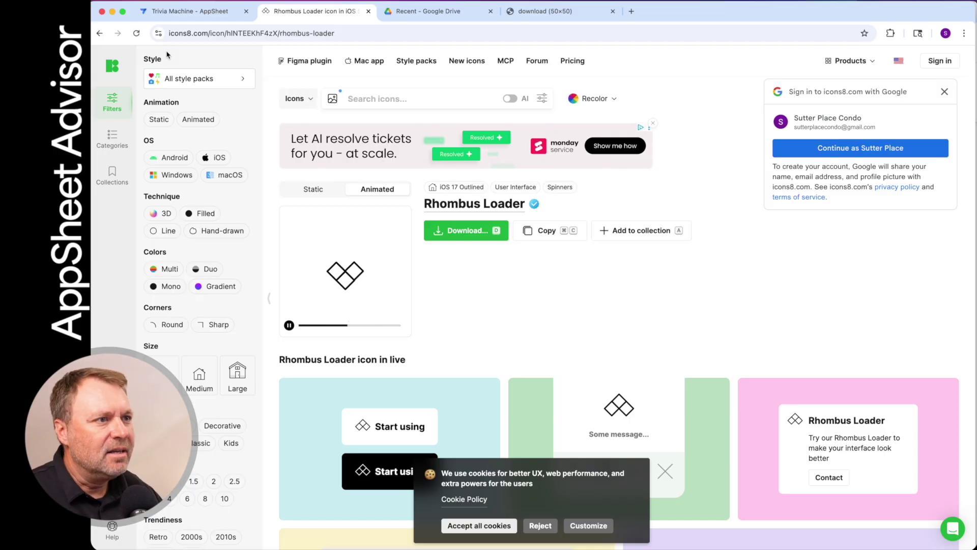
pyautogui.click(613, 11)
# Drag icons8-rhombus-loader.gif from the Desktop Finder window onto the Drive Recent files list
pyautogui.click(430, 10)
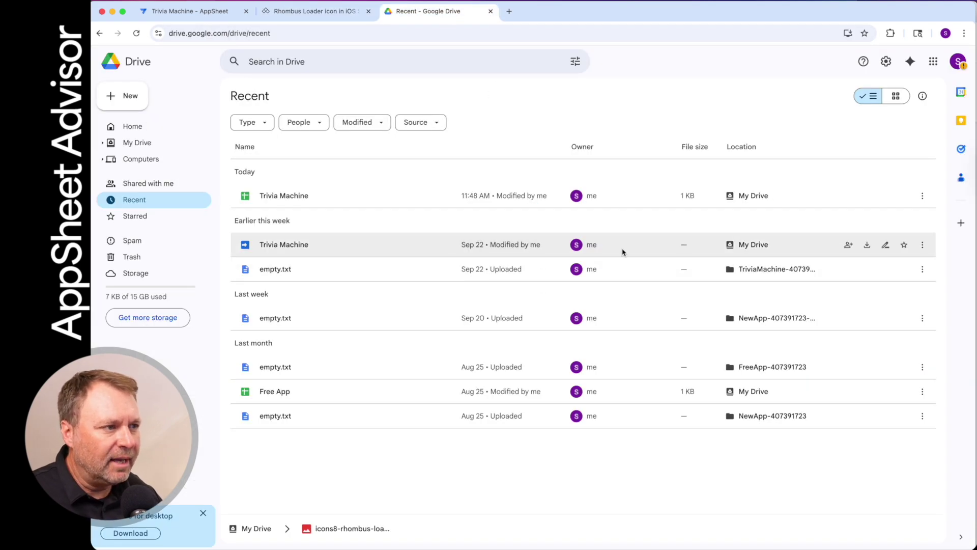
pyautogui.press('super+Tab')
pyautogui.press('super+Tab')
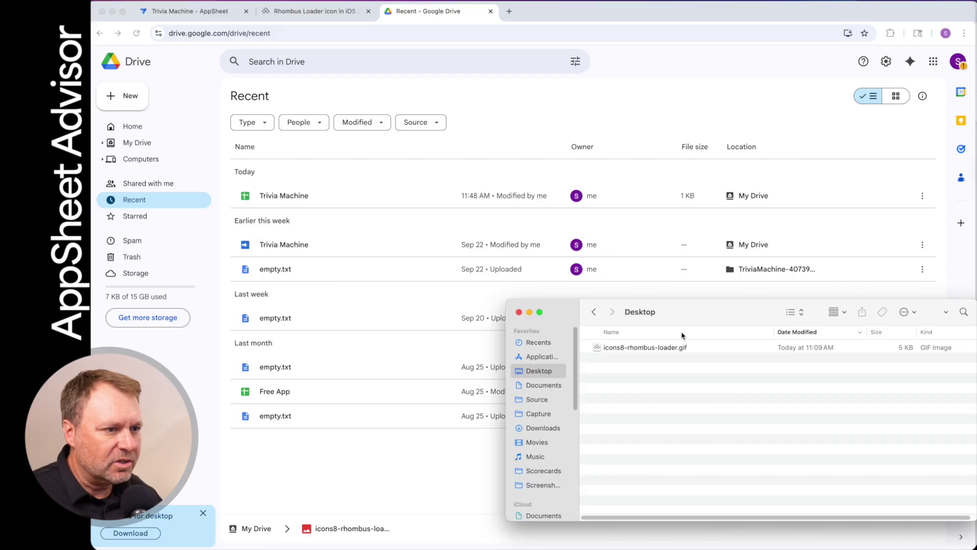
pyautogui.moveTo(682, 306); pyautogui.dragTo(637, 240)
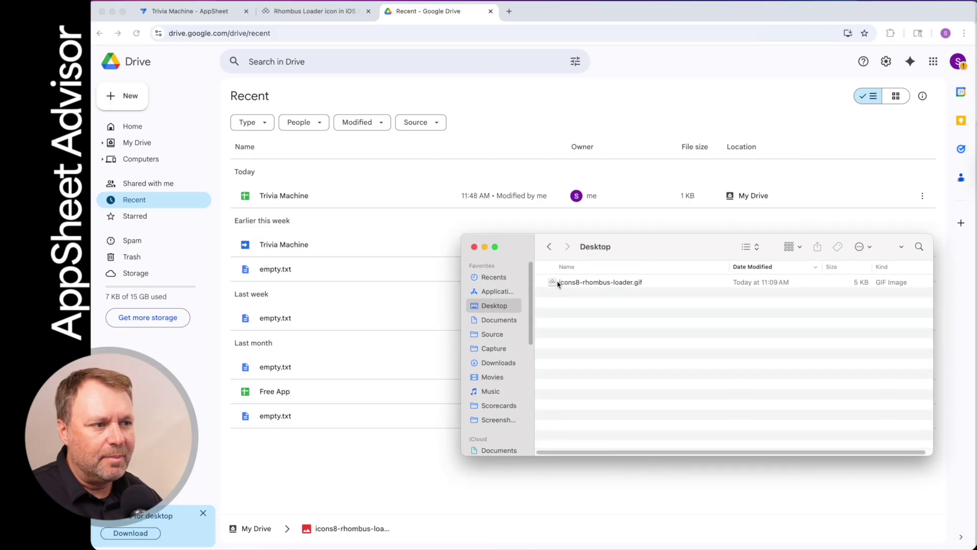
pyautogui.moveTo(559, 283); pyautogui.dragTo(575, 334)
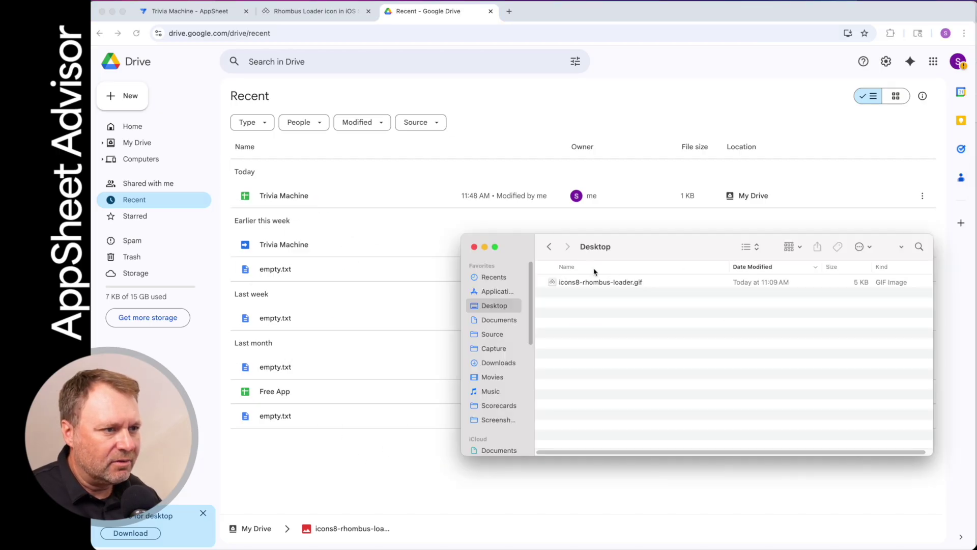
pyautogui.moveTo(554, 283); pyautogui.dragTo(126, 143)
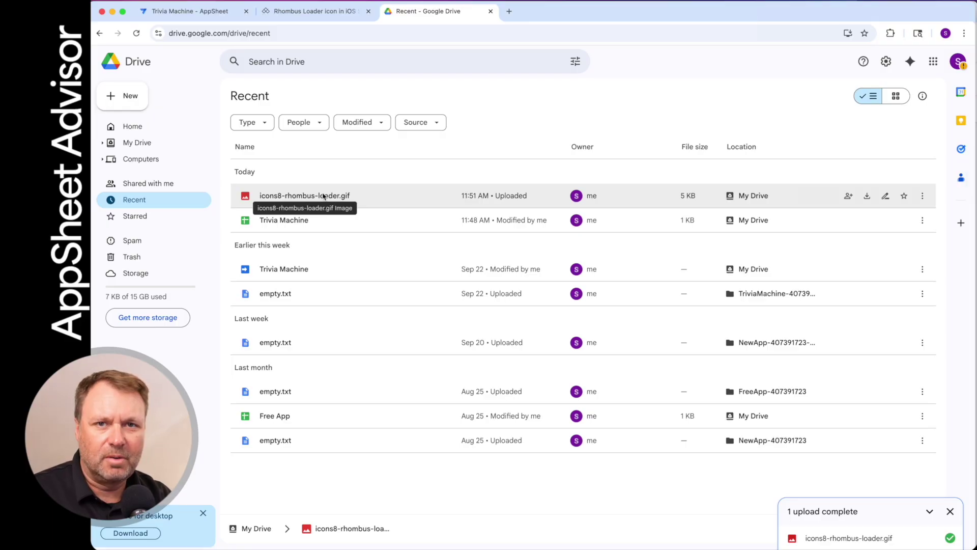
pyautogui.rightClick(323, 196)
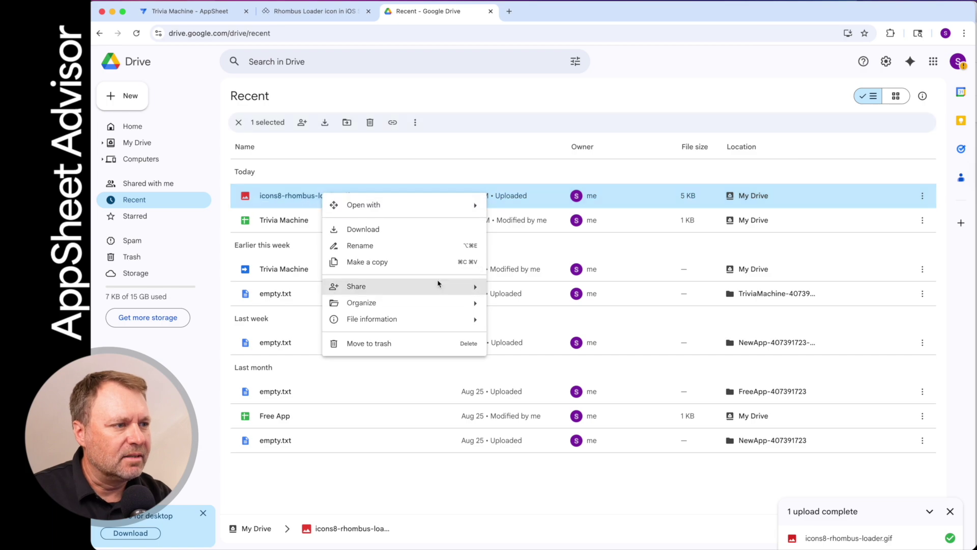
# Share icons8-rhombus-loader.gif so General access is Anyone with the link as Viewer
pyautogui.moveTo(366, 288)
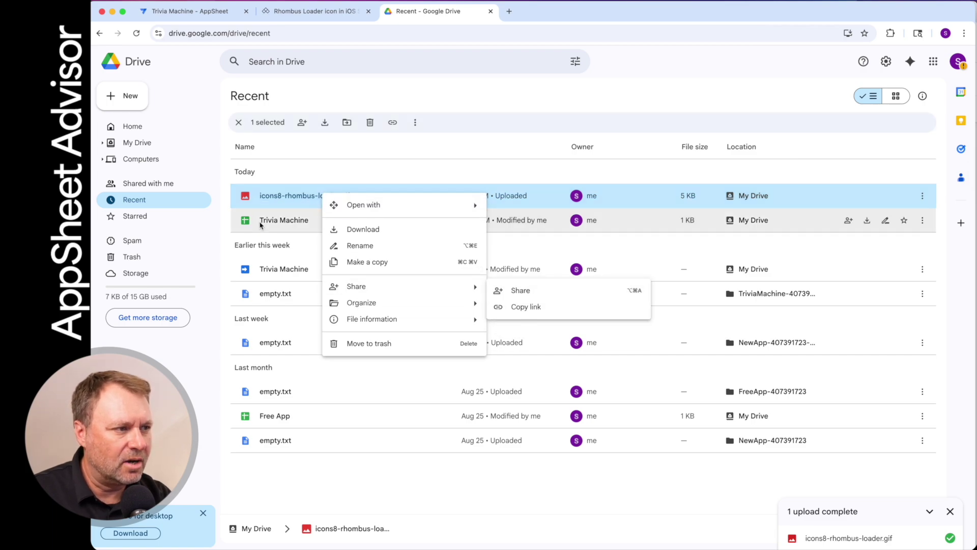
pyautogui.click(305, 197)
pyautogui.rightClick(282, 196)
pyautogui.moveTo(400, 297)
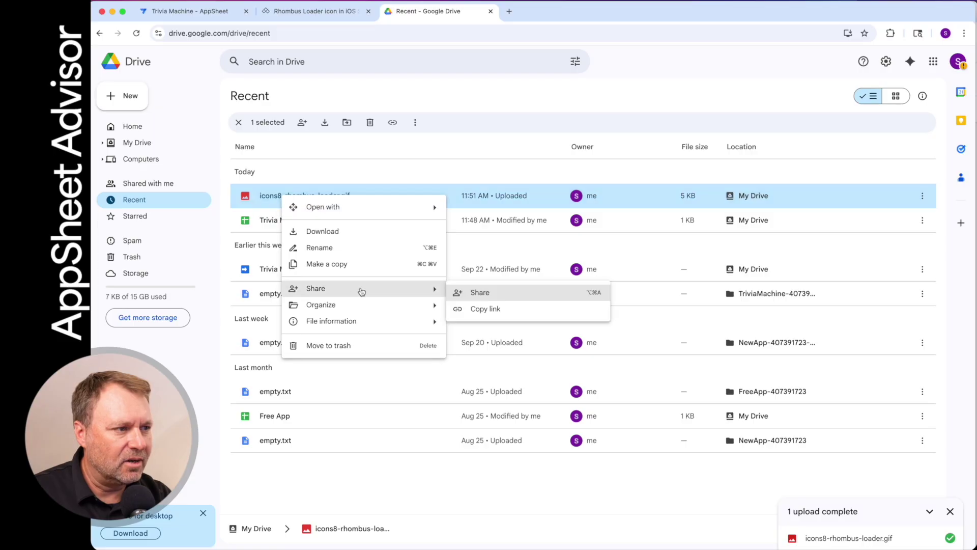
pyautogui.click(479, 290)
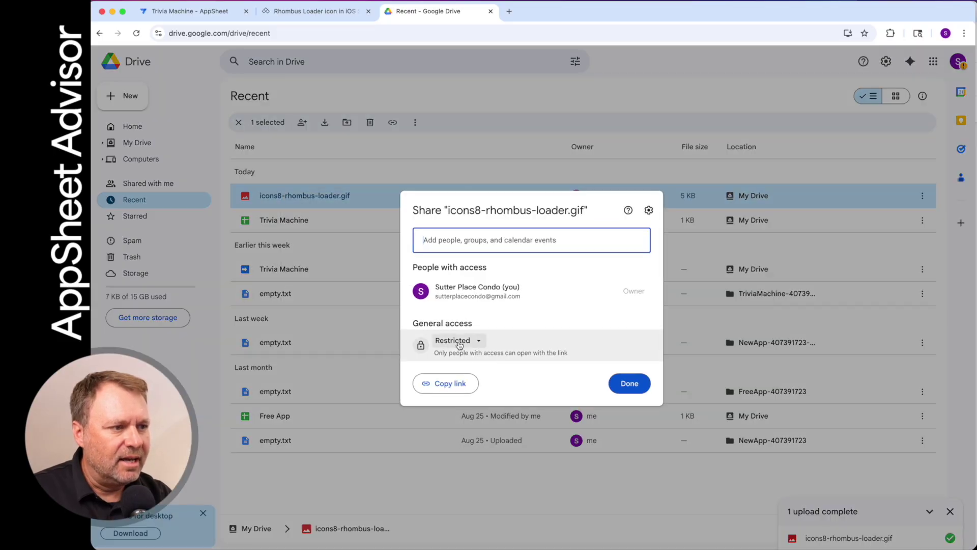
pyautogui.click(459, 345)
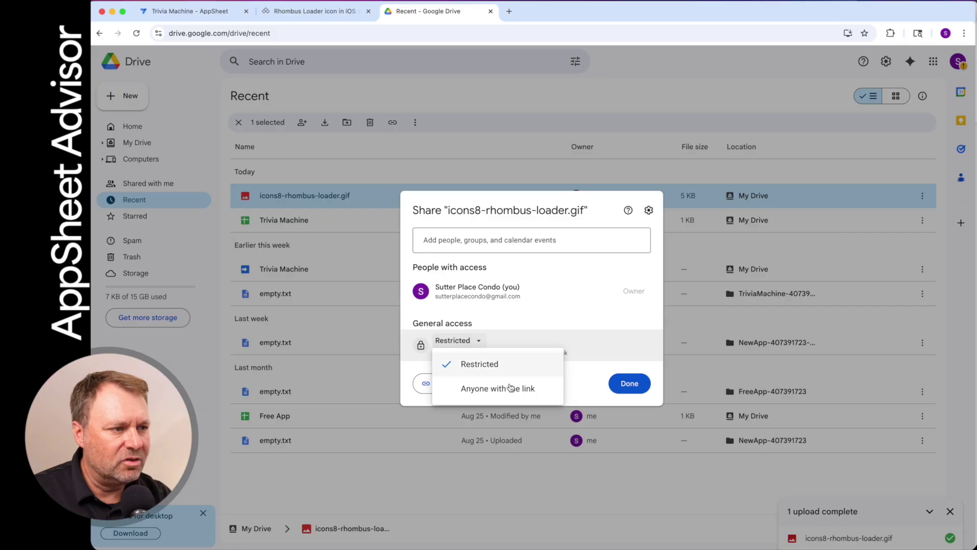
pyautogui.click(494, 389)
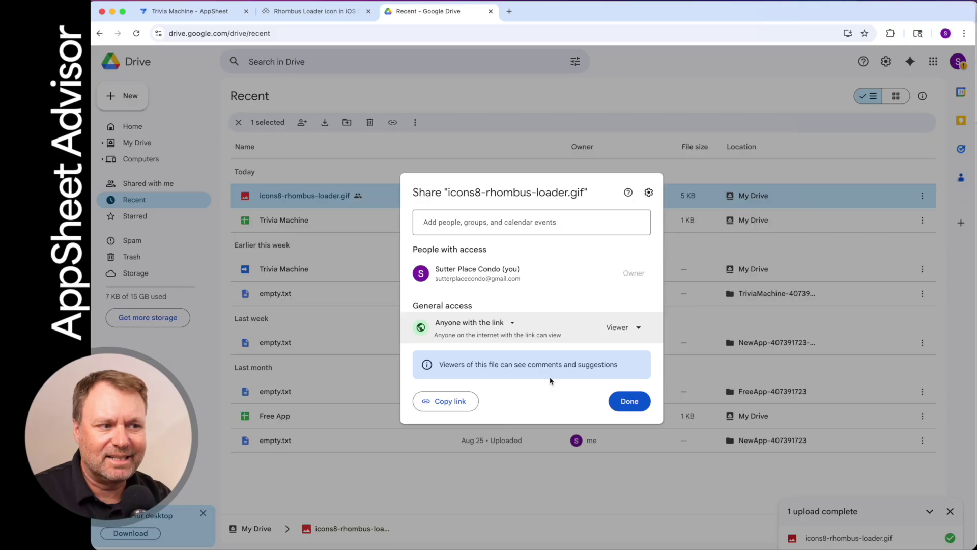
pyautogui.click(634, 402)
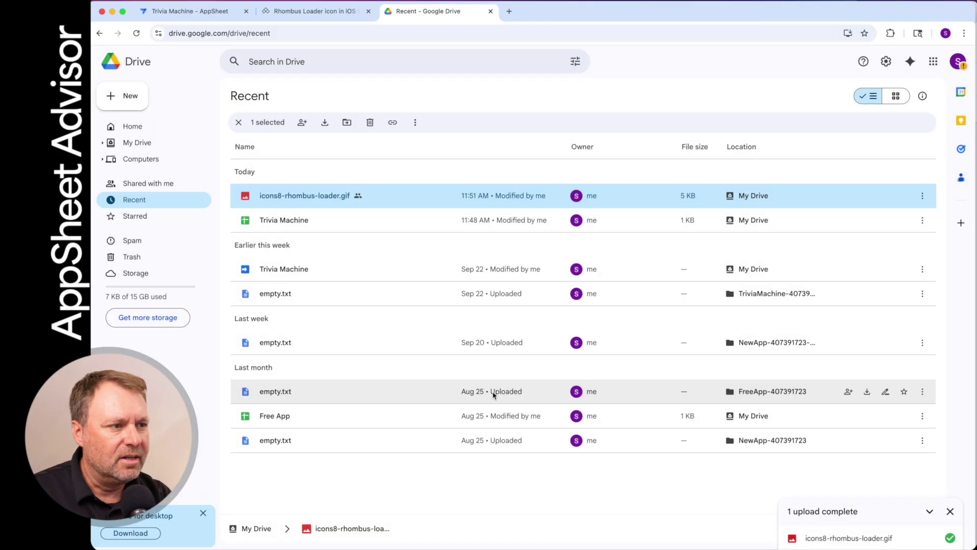
# Copy the gif's share link and open it in the browser's address bar
pyautogui.rightClick(322, 196)
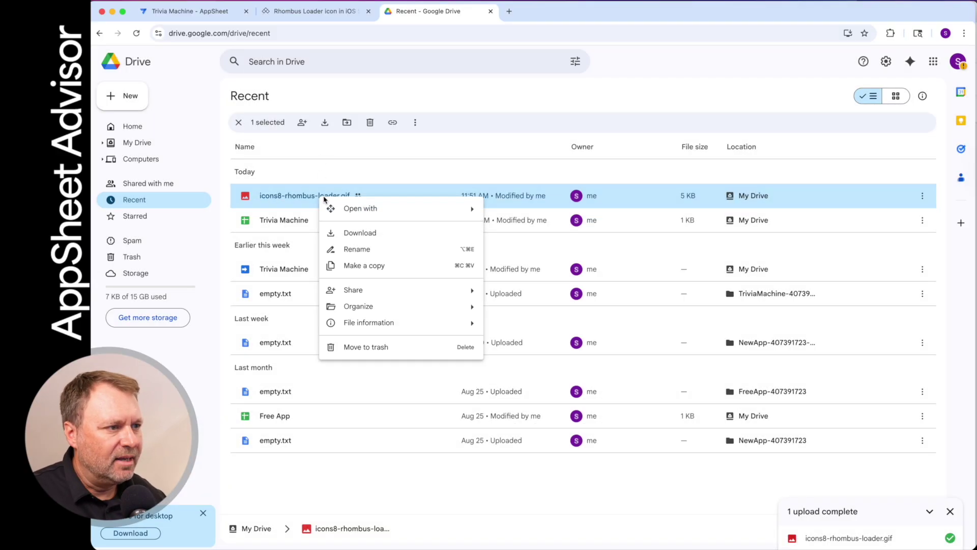
pyautogui.moveTo(361, 294)
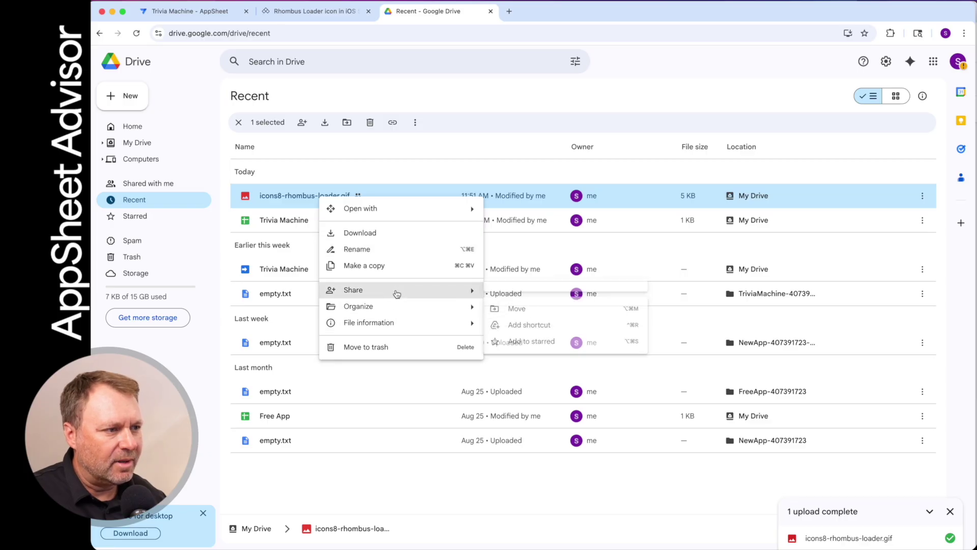
pyautogui.click(517, 310)
pyautogui.click(502, 33)
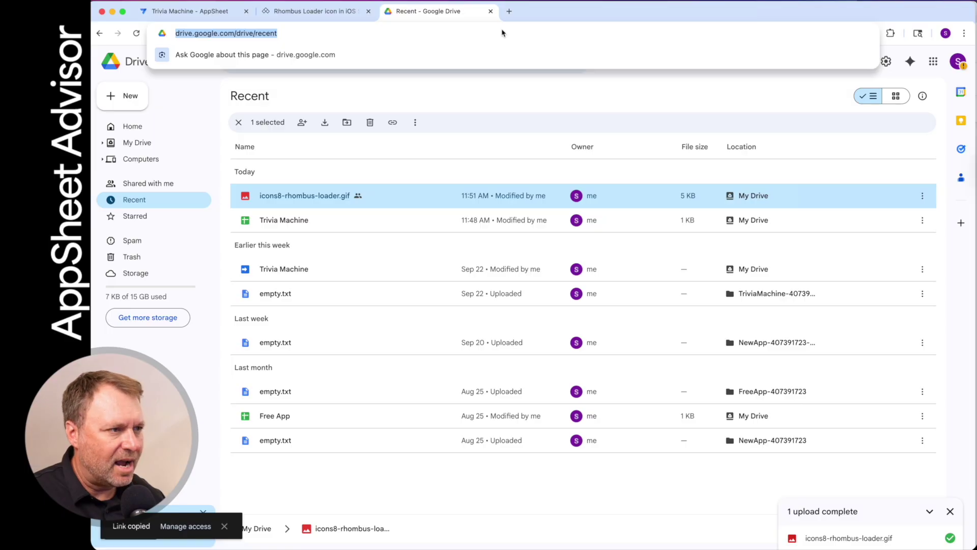
pyautogui.press('super+v')
pyautogui.press('Return')
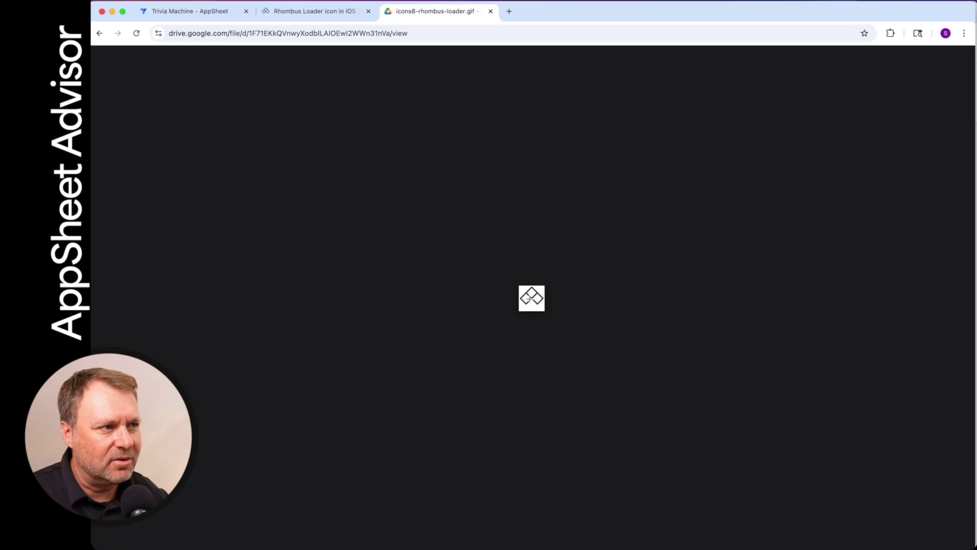
# Select the file ID between /d/ and /view in the address, then switch to TextEdit
pyautogui.press('super+Tab')
pyautogui.press('super+Tab')
pyautogui.press('super+shift+Tab')
pyautogui.press('super+shift+Tab')
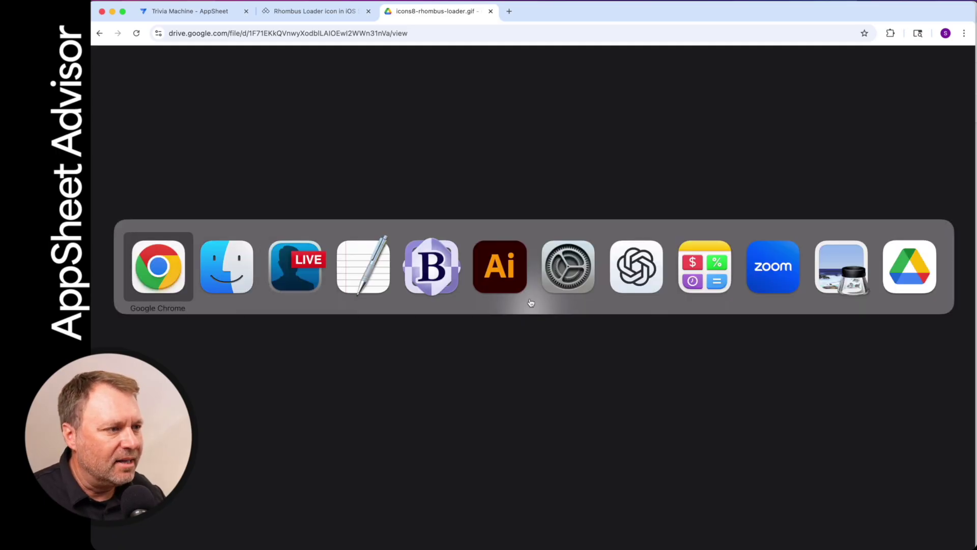
pyautogui.click(292, 32)
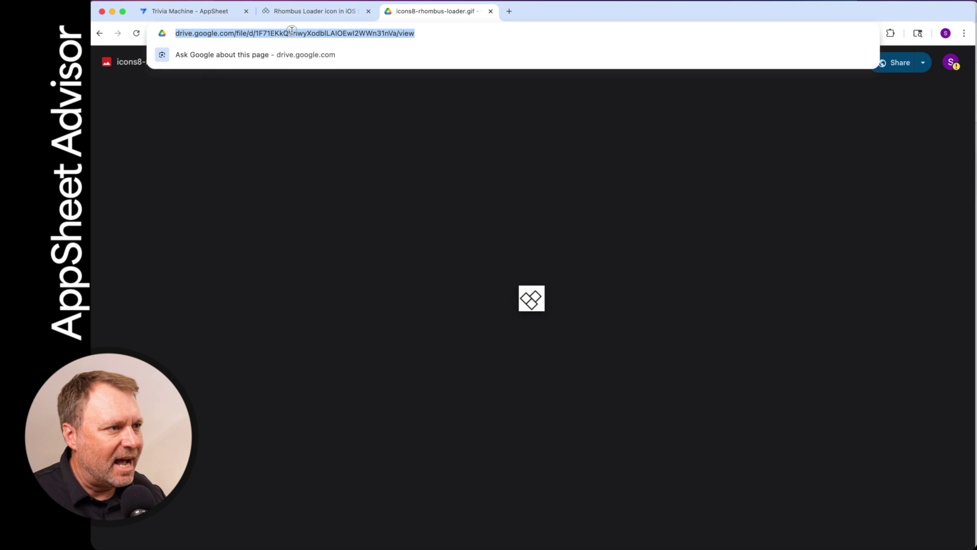
pyautogui.click(292, 32)
pyautogui.doubleClick(317, 33)
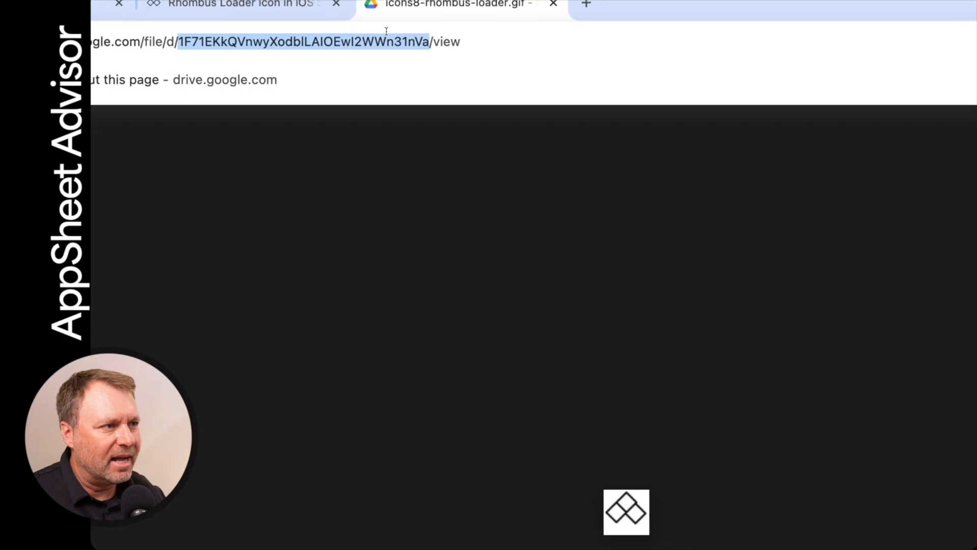
pyautogui.click(334, 41)
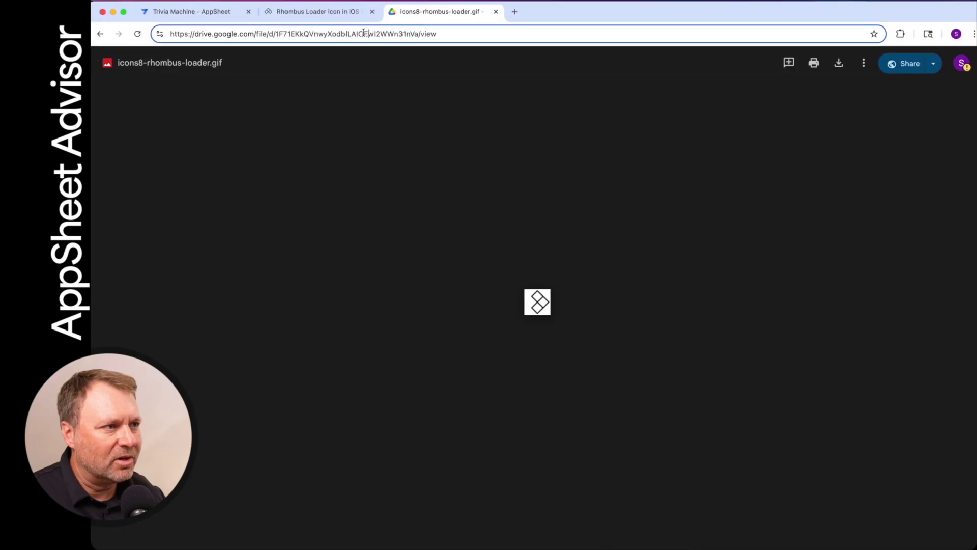
pyautogui.doubleClick(364, 34)
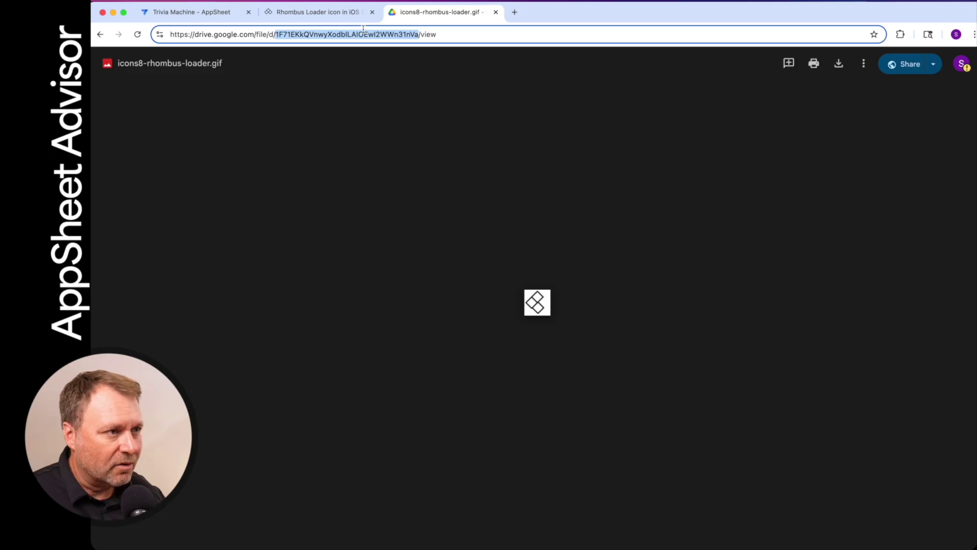
pyautogui.press('super+Tab')
pyautogui.press('super+Tab')
pyautogui.press('super+Tab')
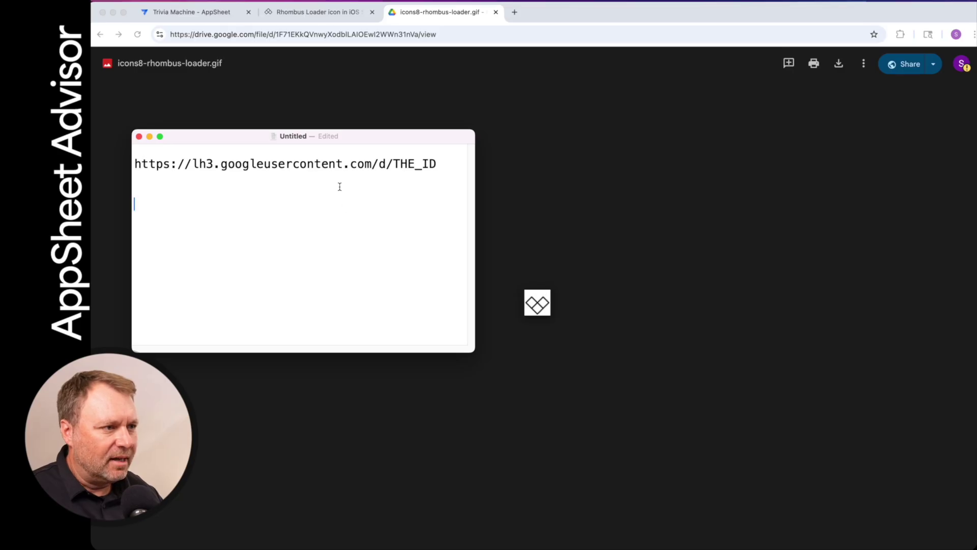
# Paste the GIF's file ID on a new line below the template link and select it
pyautogui.click(457, 168)
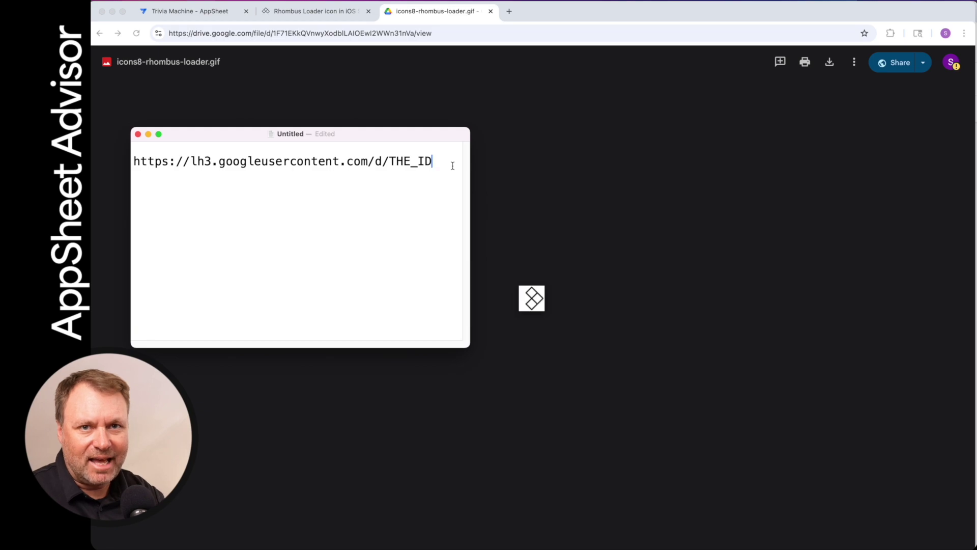
pyautogui.press('Return')
pyautogui.press('Return')
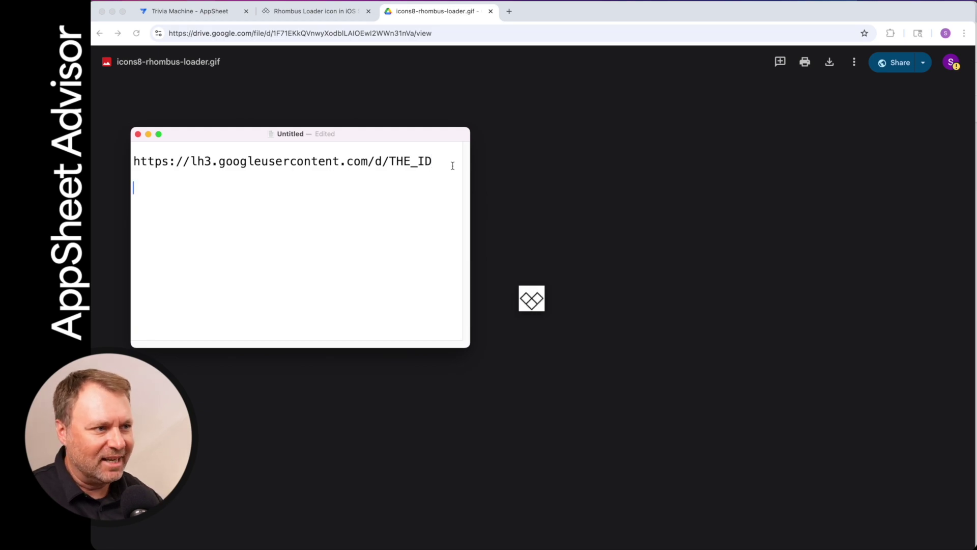
pyautogui.press('super+v')
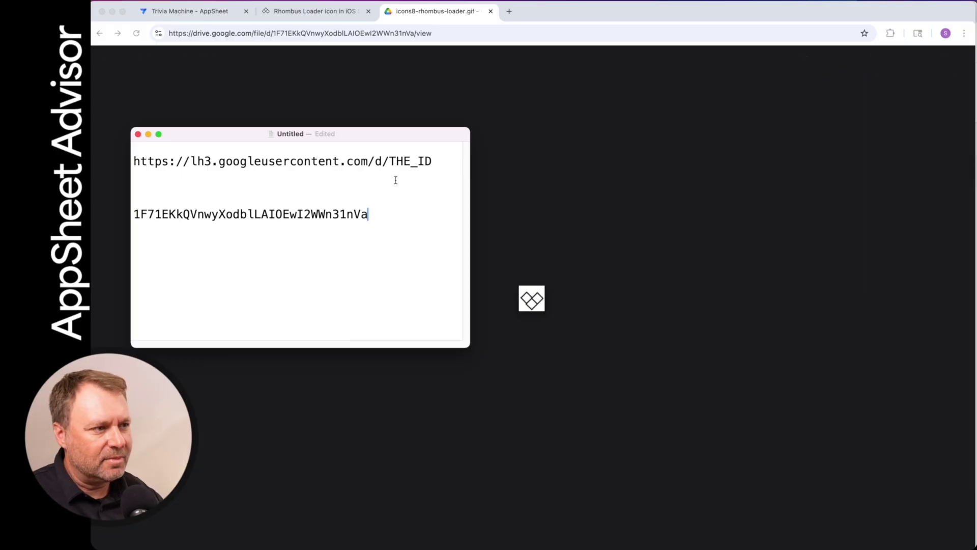
pyautogui.doubleClick(287, 213)
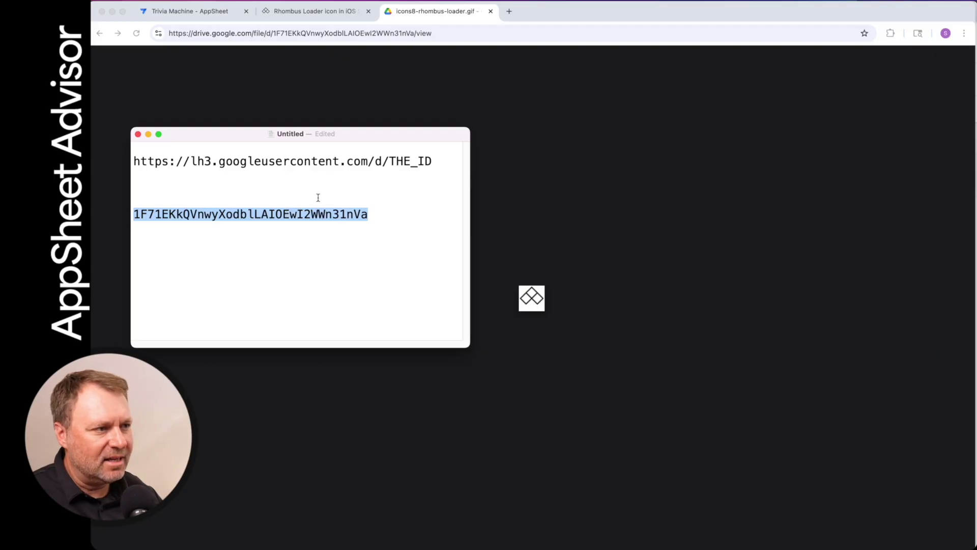
# Replace THE_ID in the template link with the file ID and copy the completed URL
pyautogui.doubleClick(417, 162)
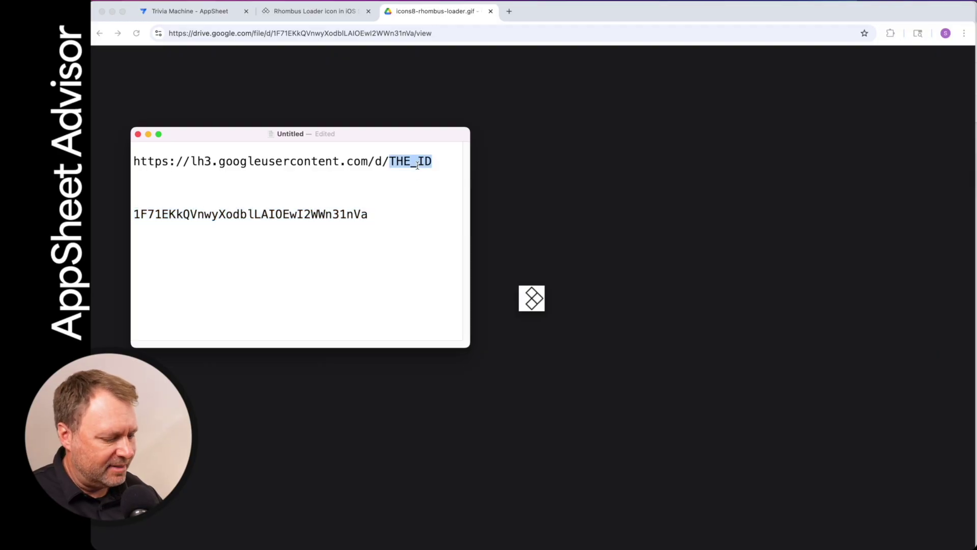
pyautogui.press('super+v')
pyautogui.moveTo(395, 175); pyautogui.dragTo(106, 160)
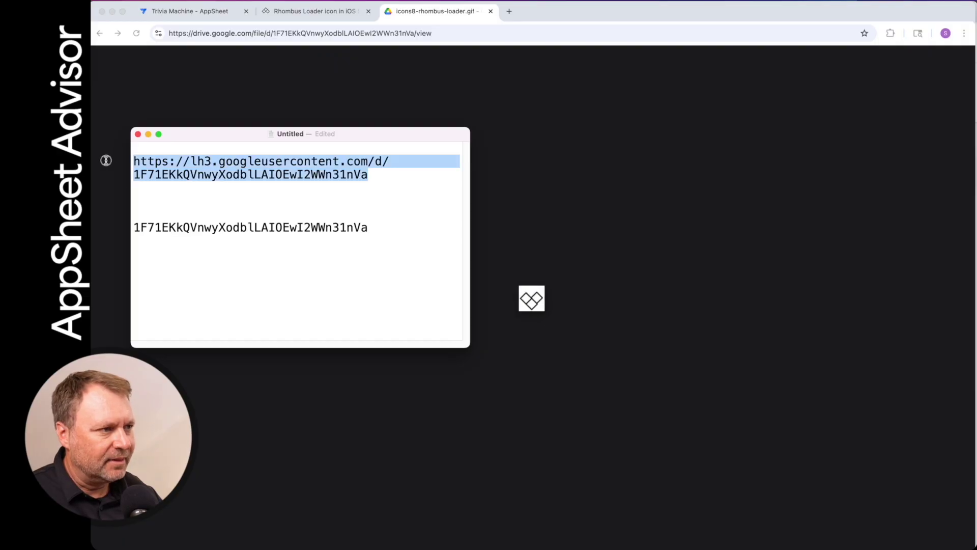
pyautogui.press('super+c')
pyautogui.click(328, 48)
# Load the lh3.googleusercontent.com GIF link in Chrome to verify it, then return to the Trivia Machine tab
pyautogui.click(343, 36)
pyautogui.press('super+v')
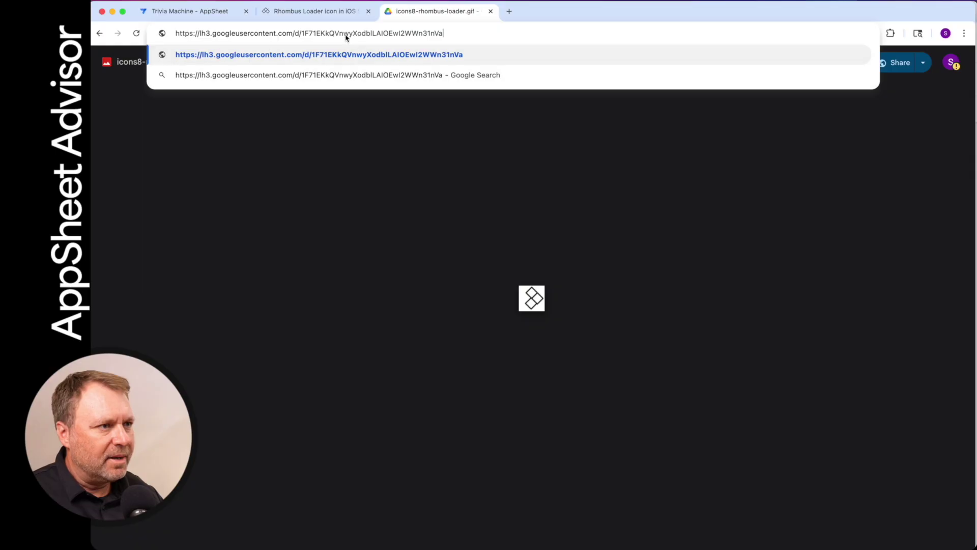
pyautogui.press('Return')
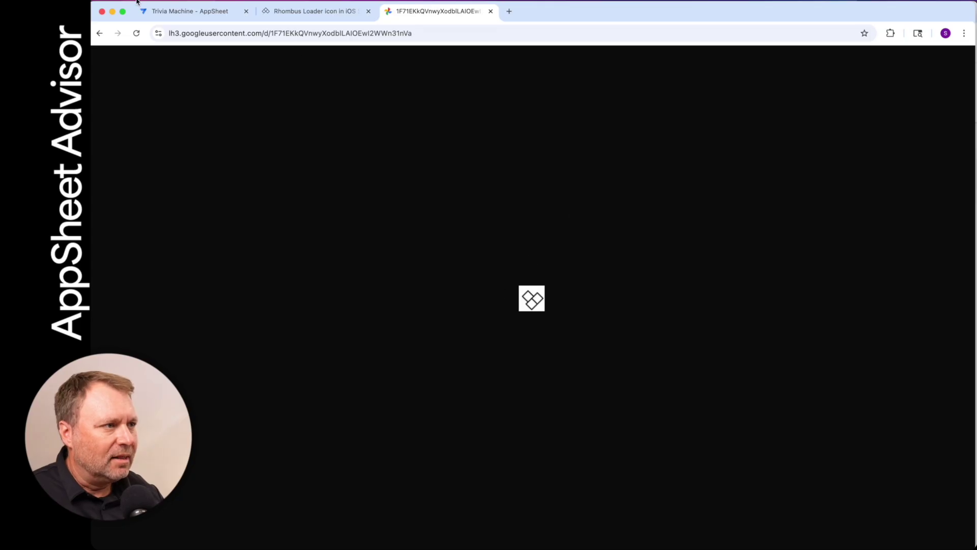
pyautogui.click(283, 32)
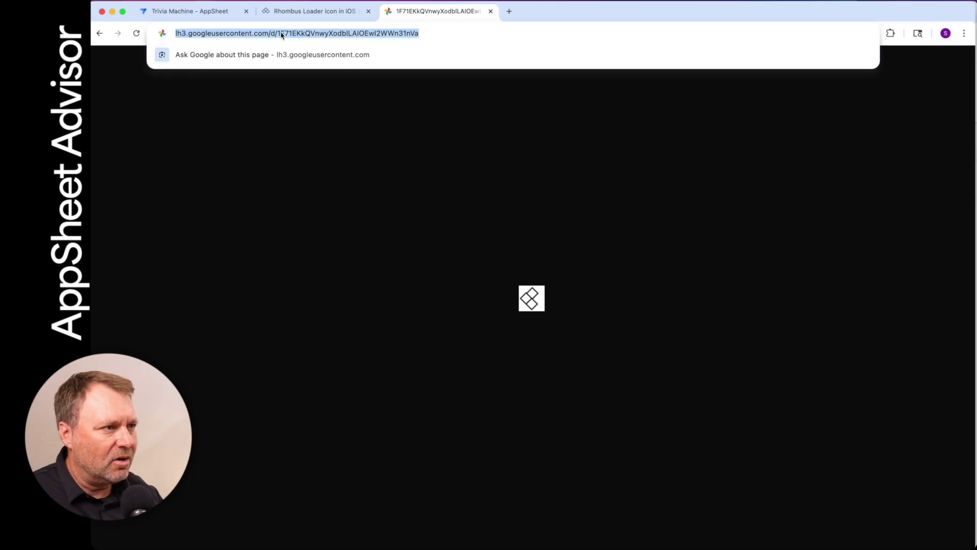
pyautogui.press('super+1')
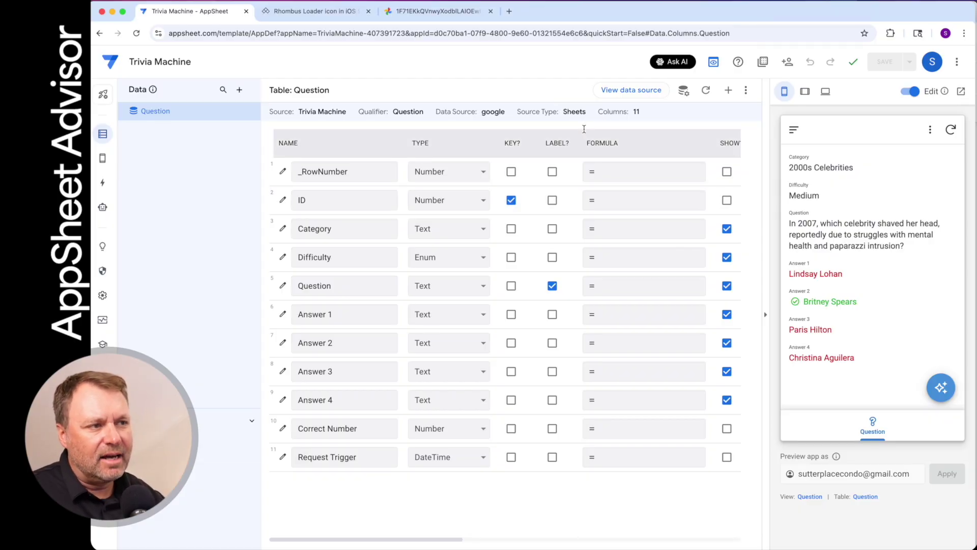
# Add a Question-table virtual column named Loader whose app formula is ""
pyautogui.click(728, 91)
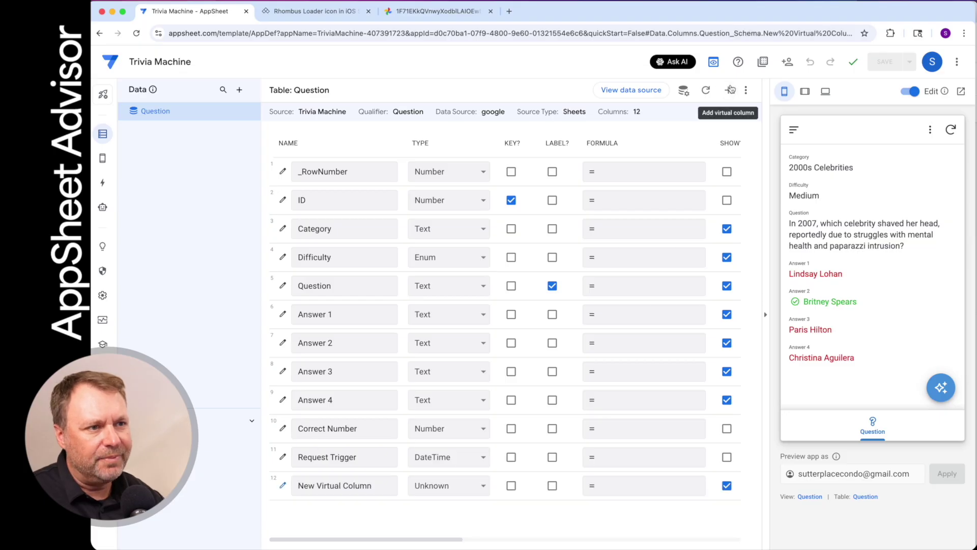
pyautogui.click(497, 146)
pyautogui.tripleClick(497, 146)
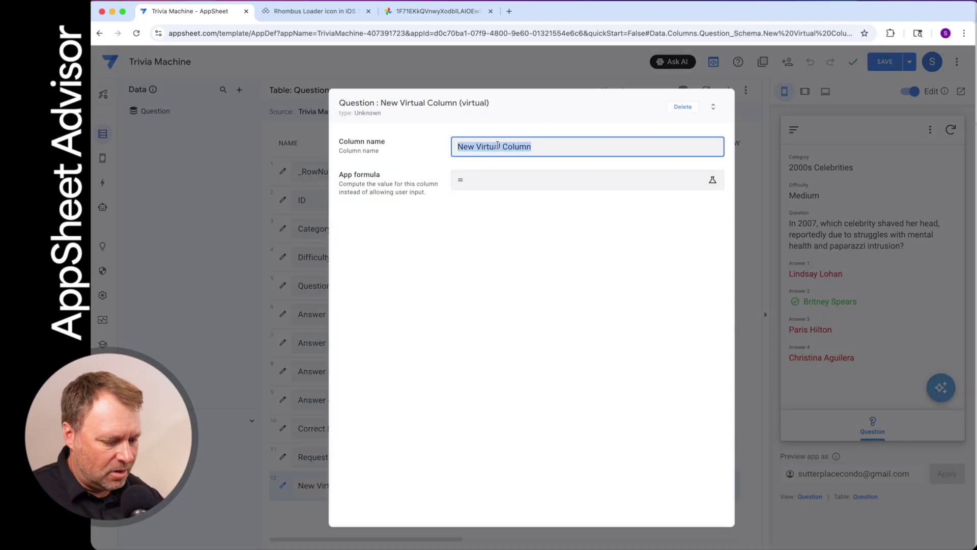
pyautogui.write('Loader')
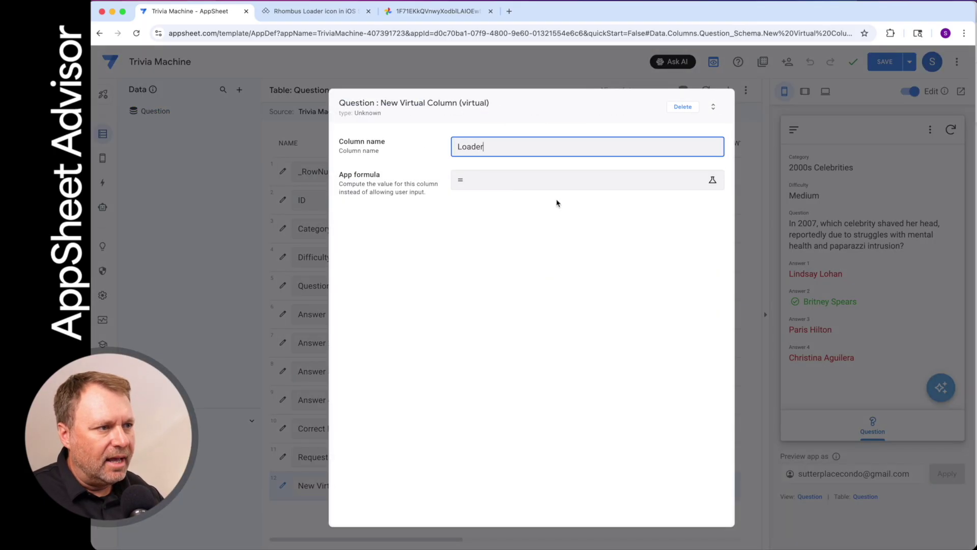
pyautogui.click(480, 182)
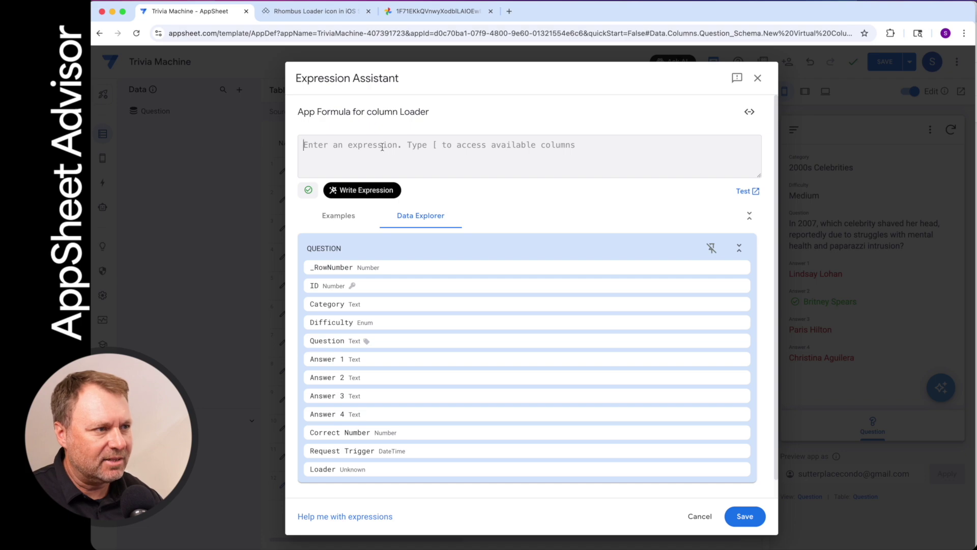
pyautogui.write('""')
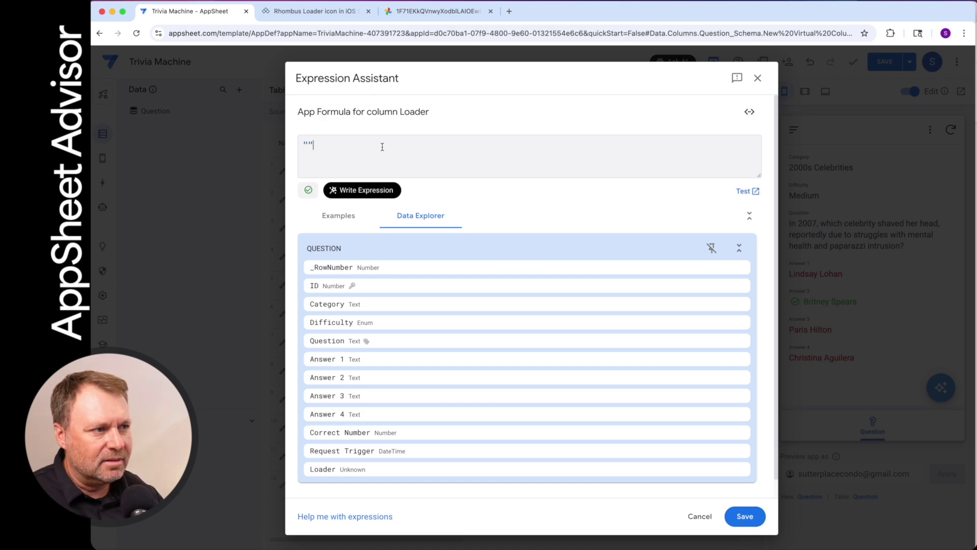
pyautogui.click(745, 516)
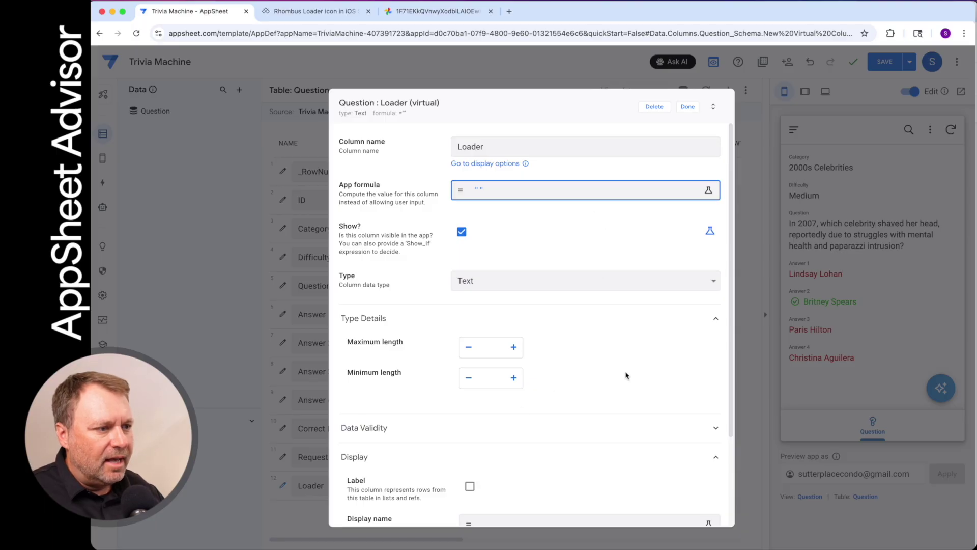
# Change the Loader column's type to Show with category Image
pyautogui.scroll(-3, 619, 395)
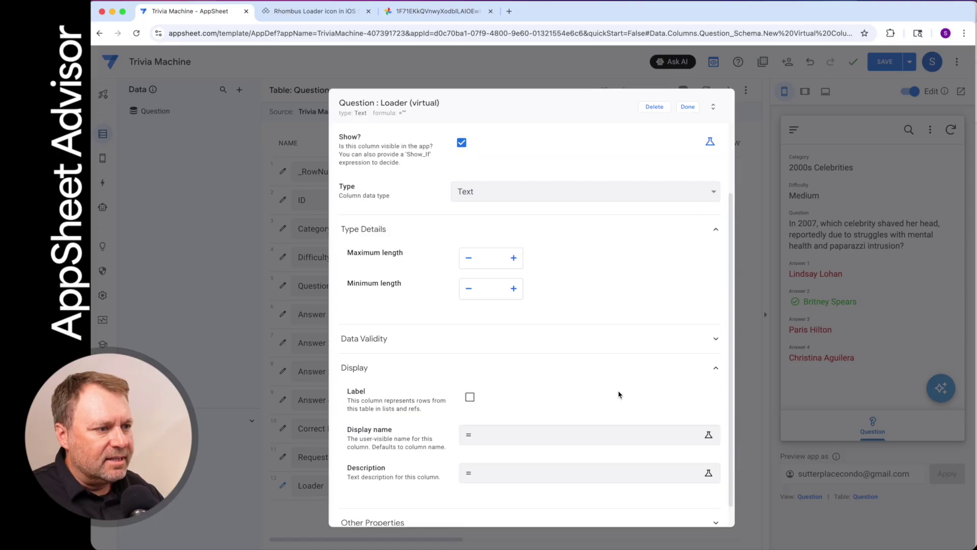
pyautogui.click(510, 183)
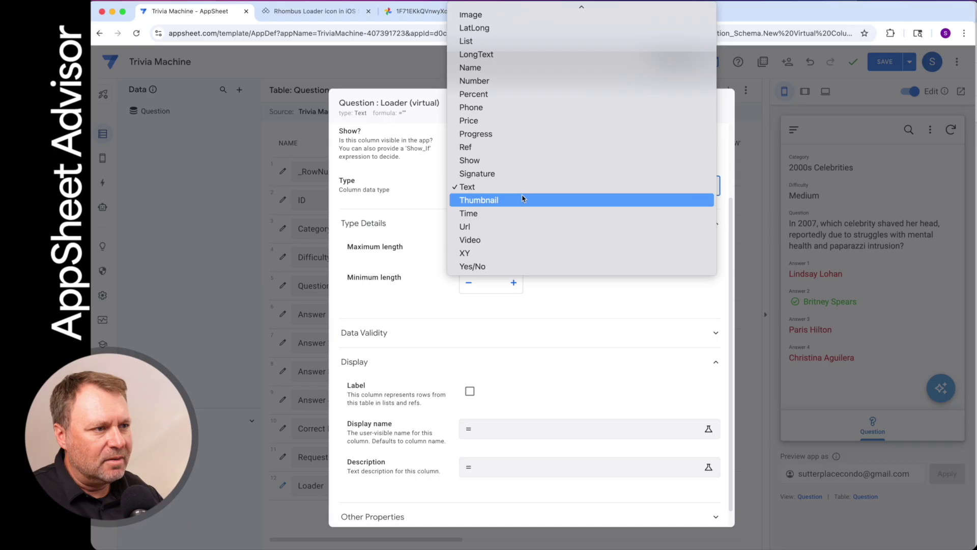
pyautogui.click(518, 160)
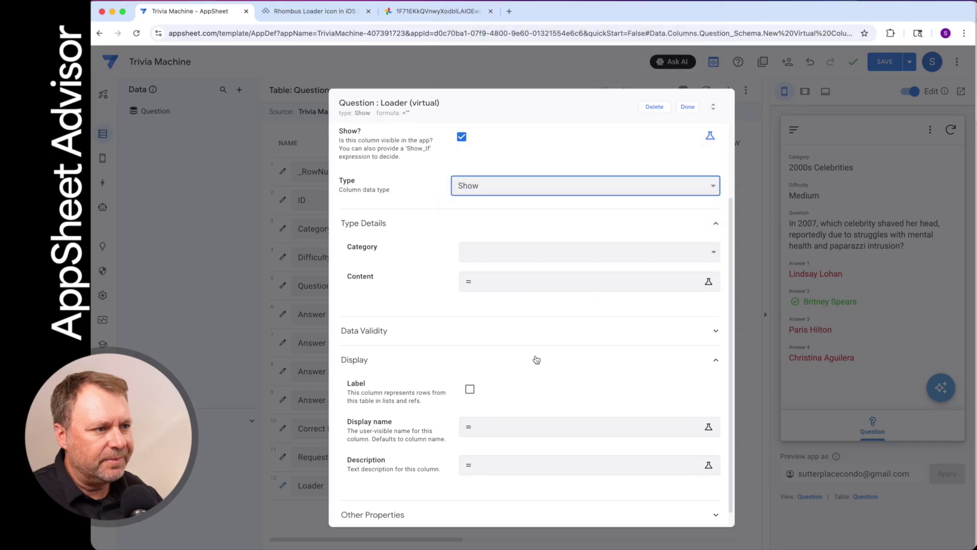
pyautogui.scroll(-1, 612, 355)
pyautogui.click(590, 236)
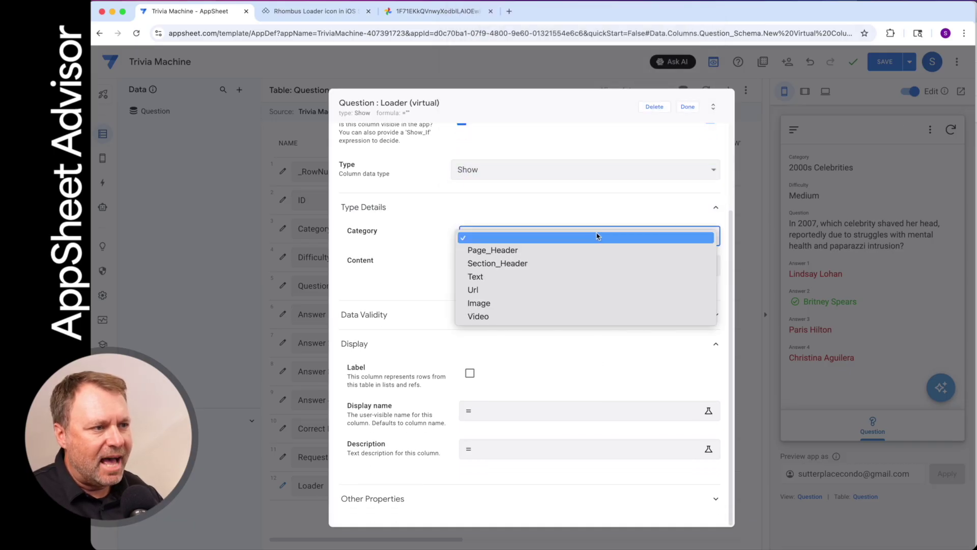
pyautogui.click(579, 304)
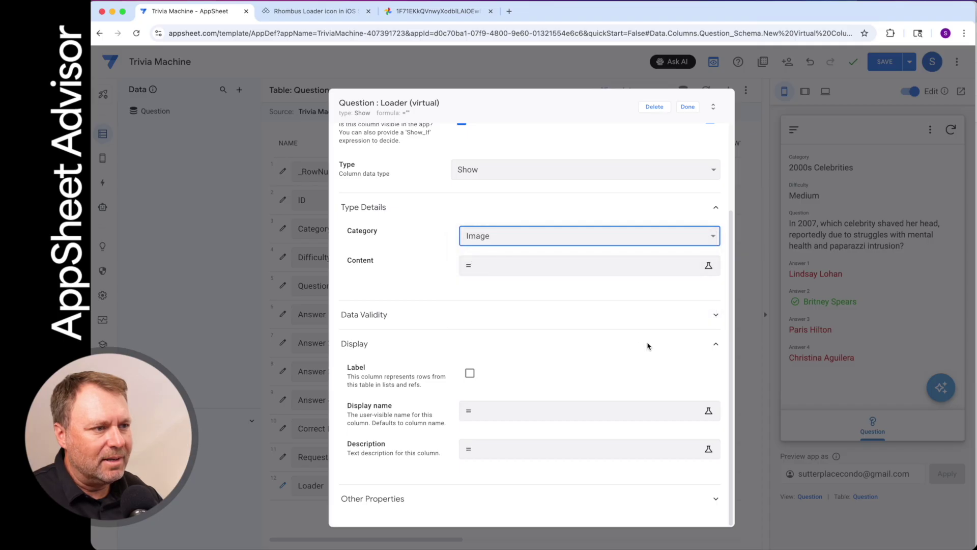
# Set the image content to the quoted googleusercontent GIF link, save the app, and open Views
pyautogui.click(504, 266)
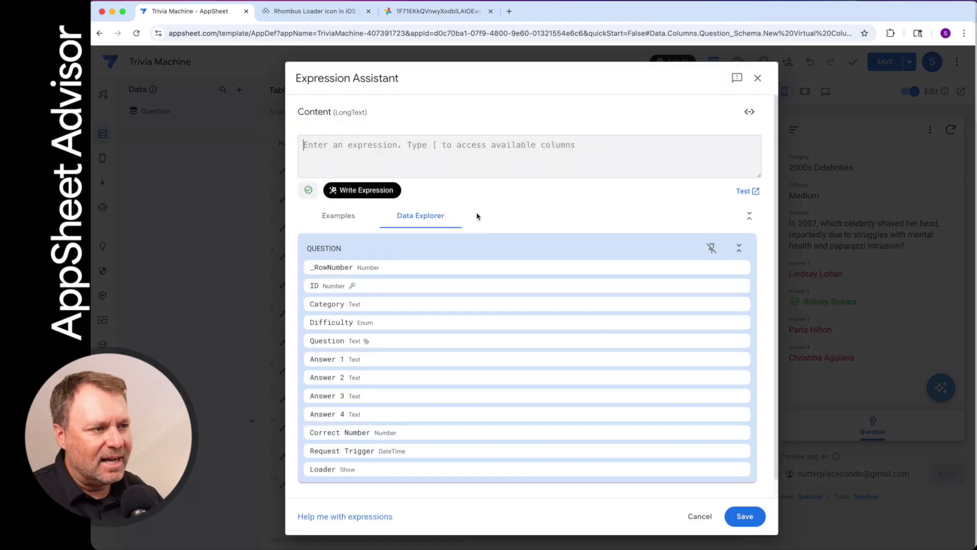
pyautogui.write('""')
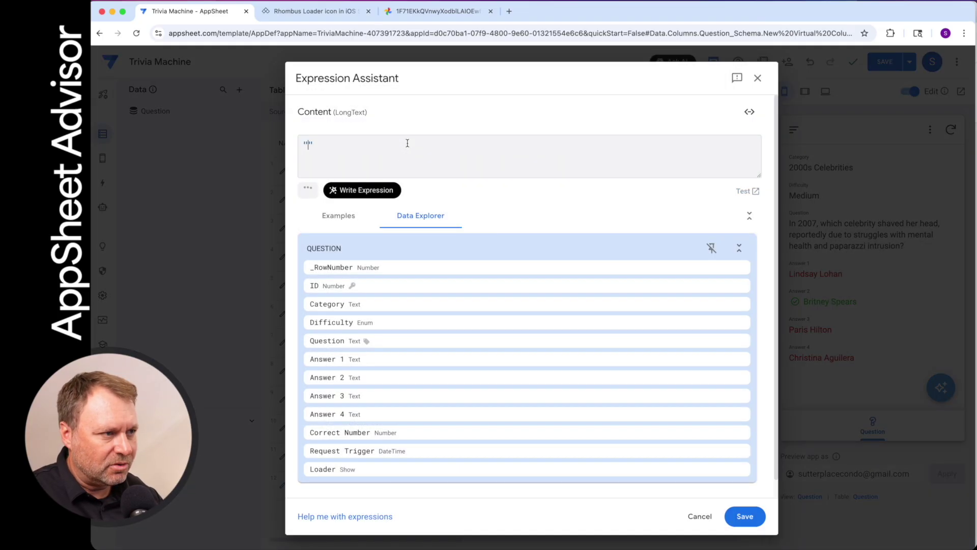
pyautogui.press('Left')
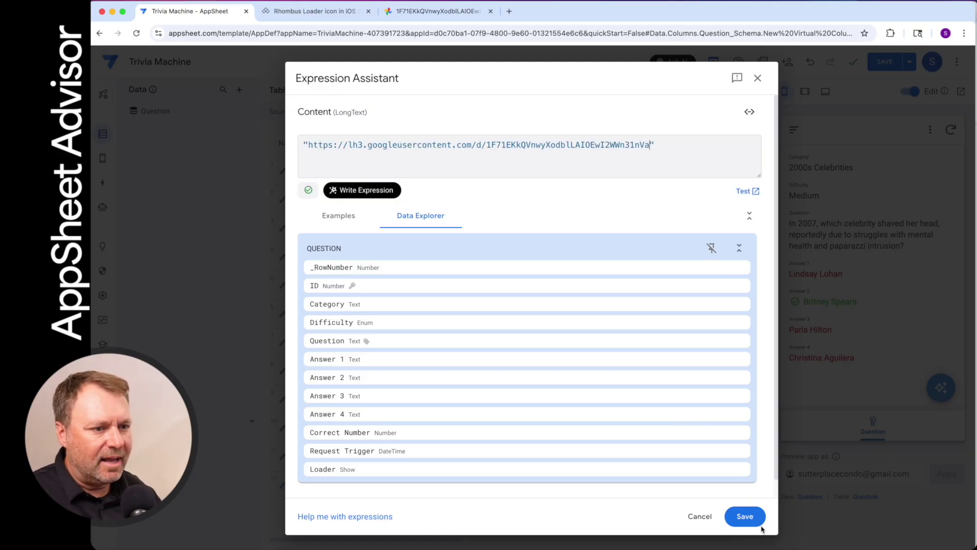
pyautogui.click(744, 516)
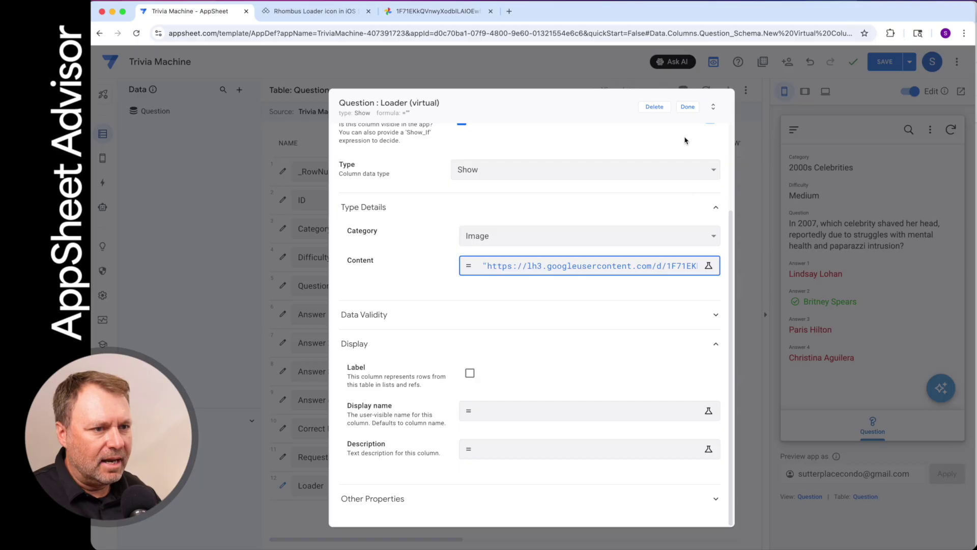
pyautogui.click(686, 108)
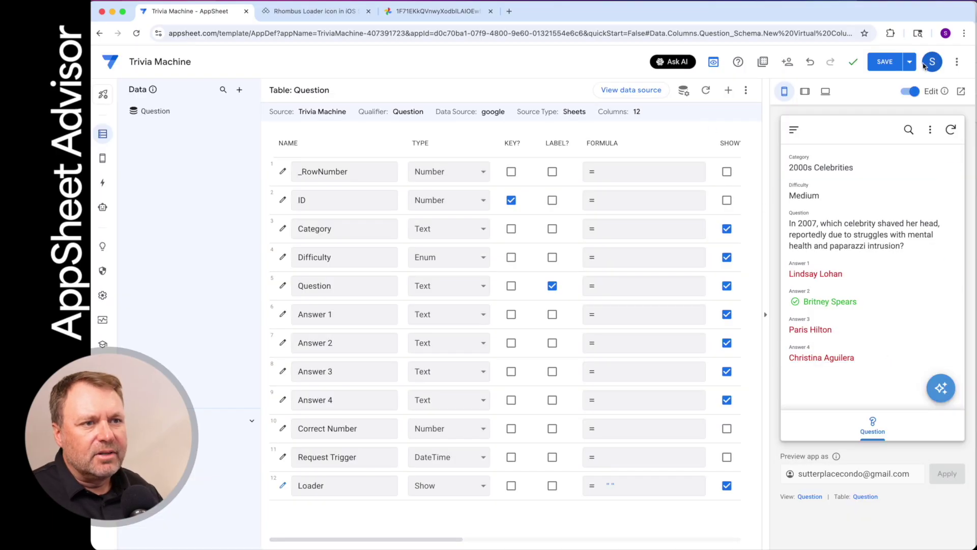
pyautogui.click(885, 62)
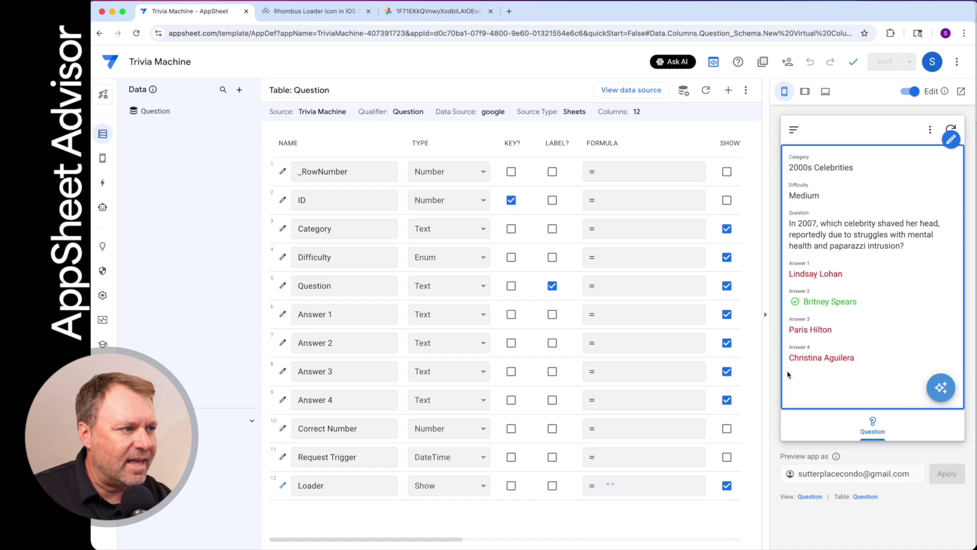
pyautogui.moveTo(102, 158)
pyautogui.click(151, 158)
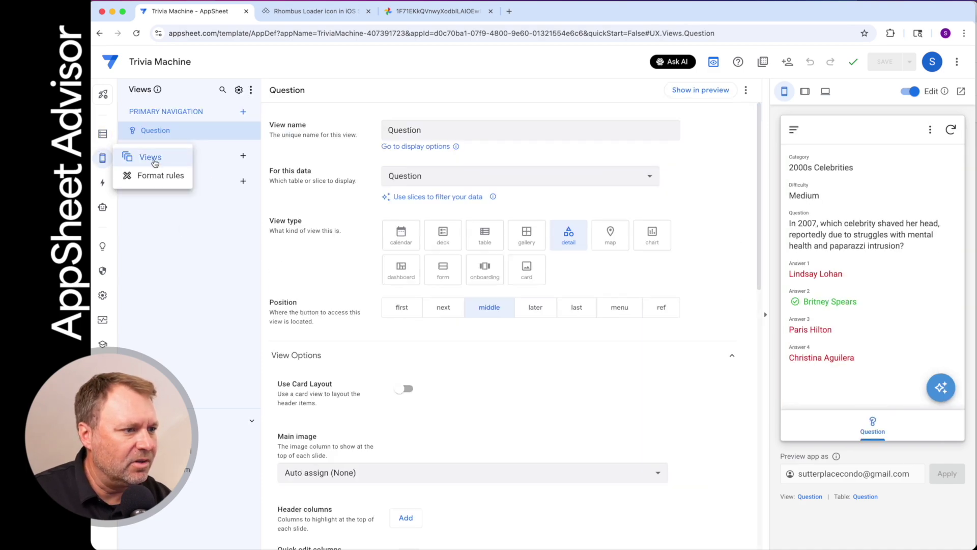
# Switch the Question view's column order to Manual, add the Loader column, and save
pyautogui.scroll(-6, 590, 383)
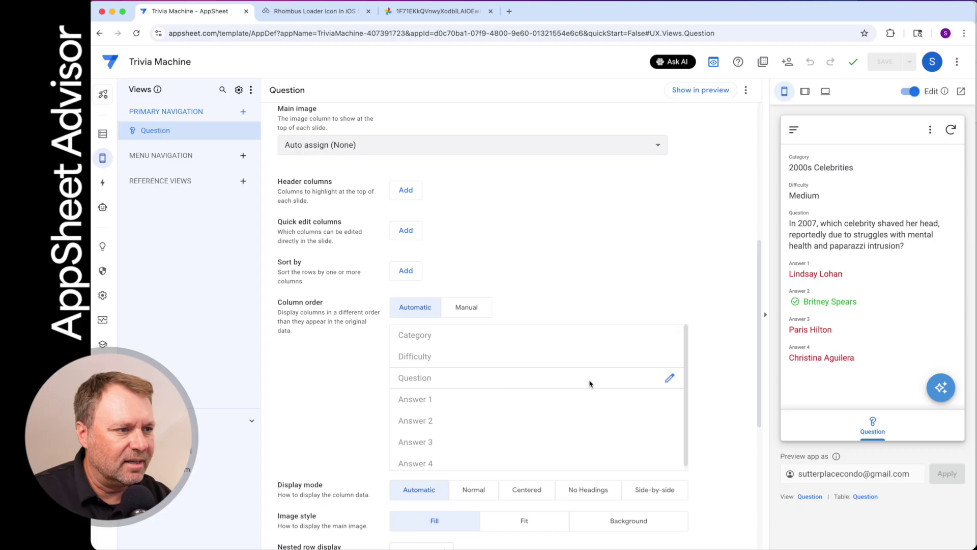
pyautogui.scroll(-3, 590, 382)
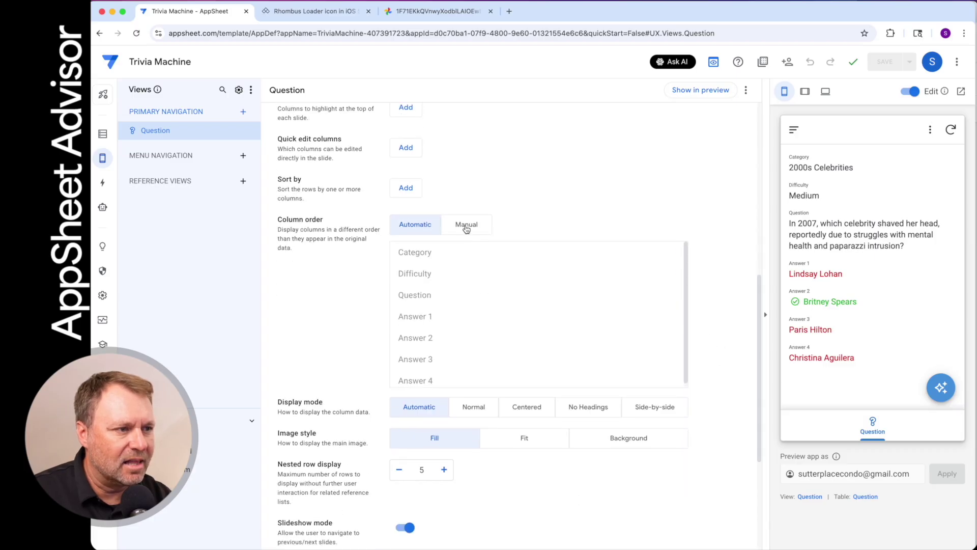
pyautogui.click(466, 226)
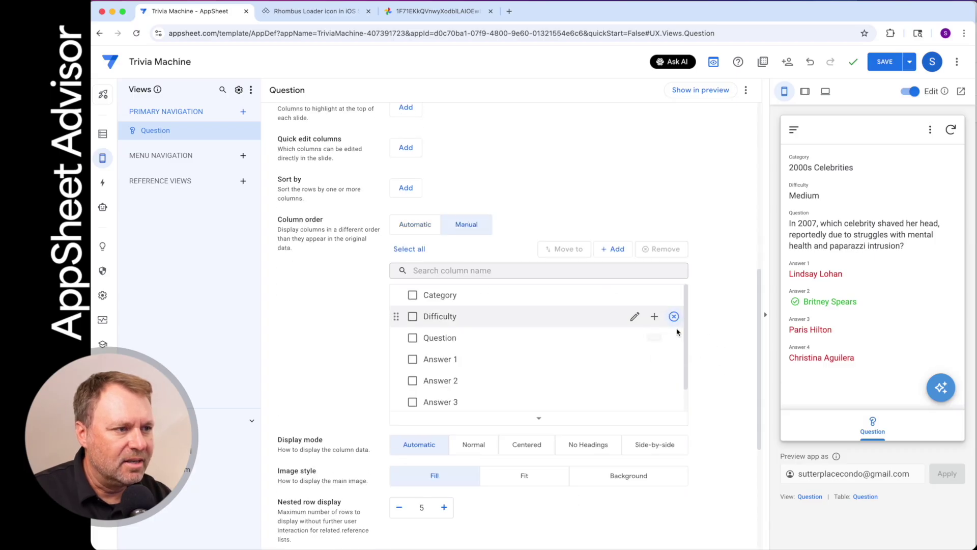
pyautogui.click(611, 250)
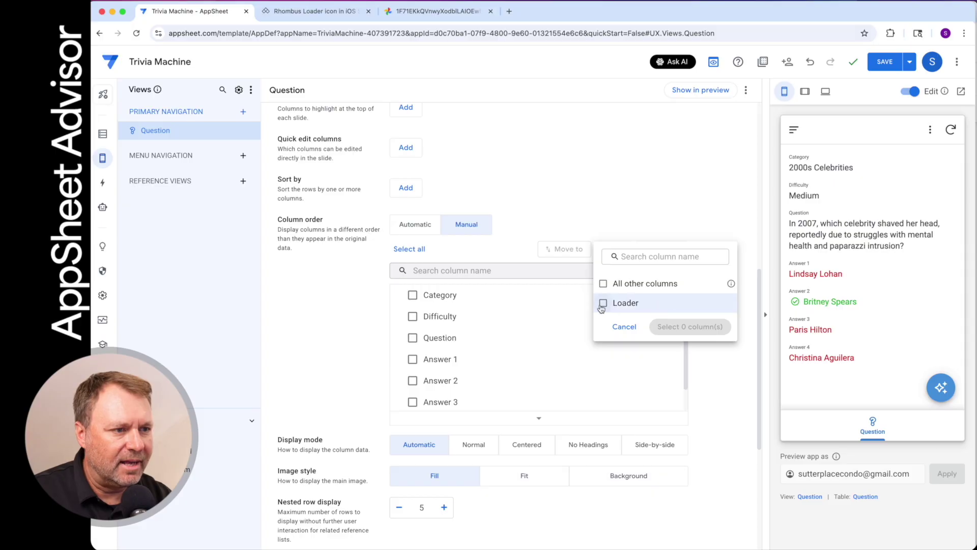
pyautogui.click(604, 303)
pyautogui.click(705, 329)
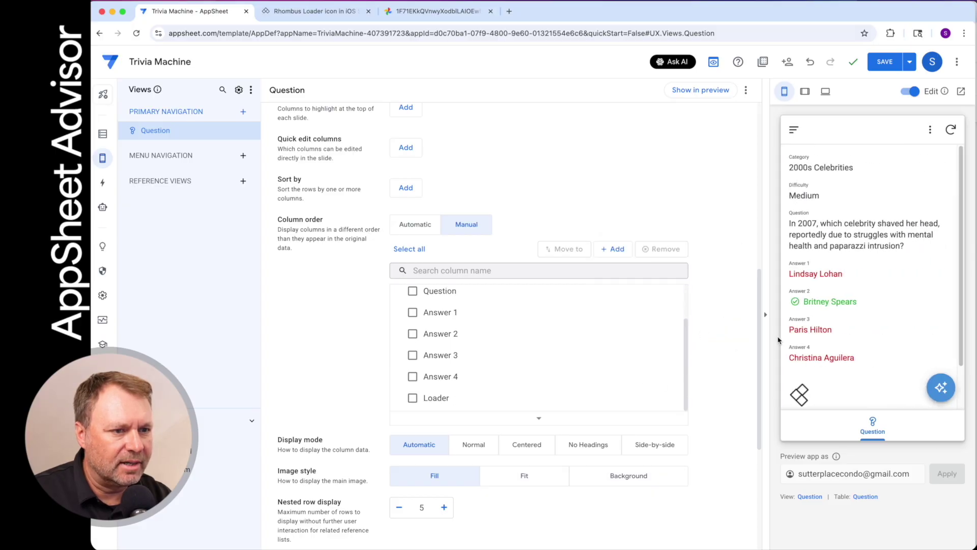
pyautogui.scroll(-1, 651, 367)
pyautogui.scroll(-2, 865, 331)
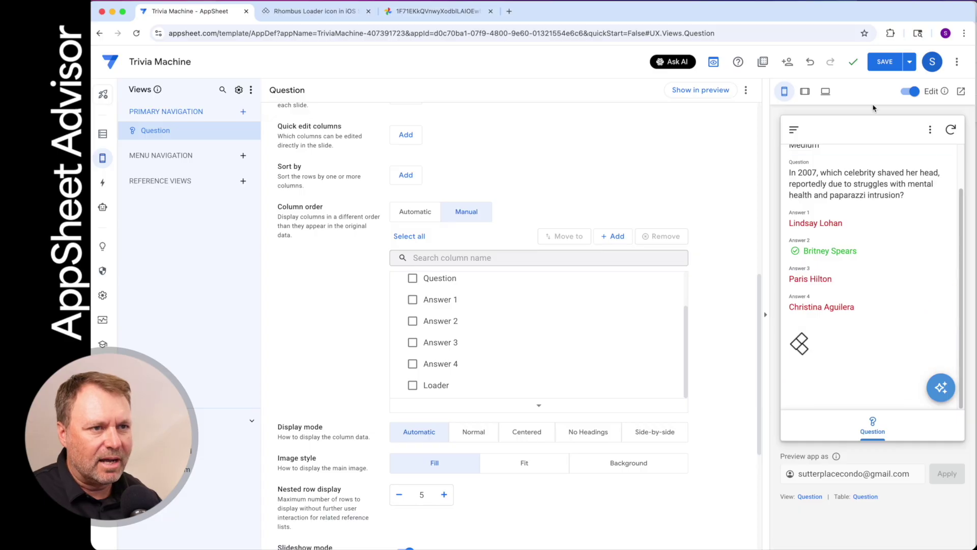
pyautogui.click(884, 61)
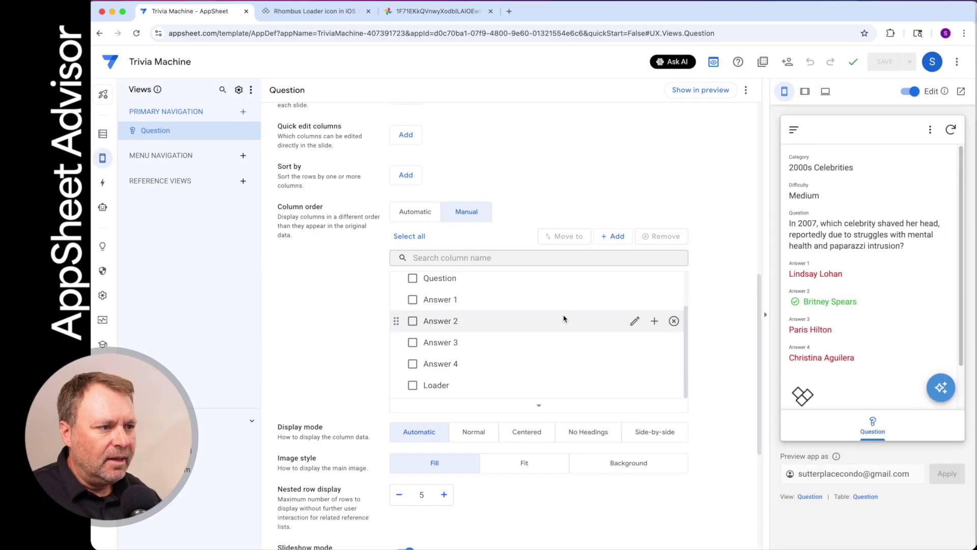
pyautogui.scroll(1, 496, 346)
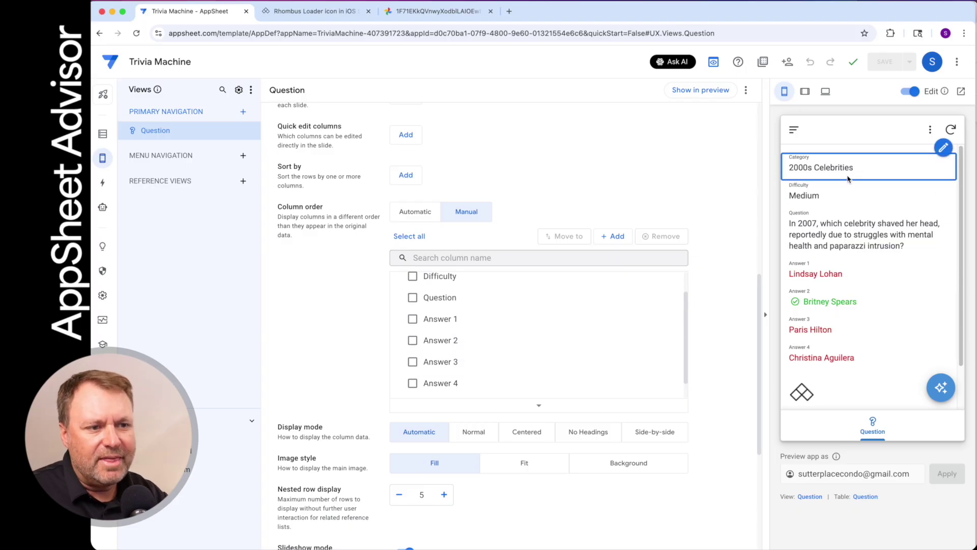
# Edit the current question's category from 2000s to 1960s Celebrities and save the form
pyautogui.click(942, 377)
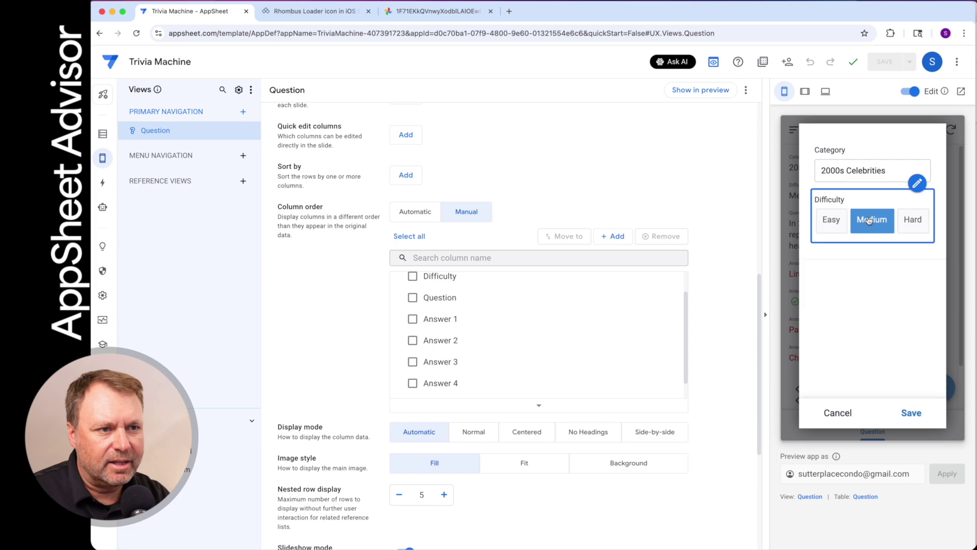
pyautogui.click(838, 171)
pyautogui.moveTo(821, 171); pyautogui.dragTo(839, 173)
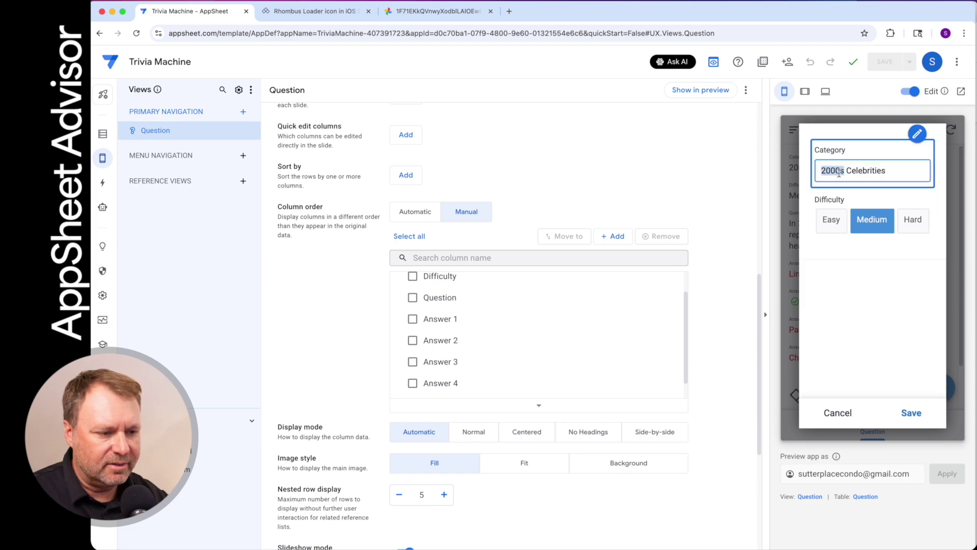
pyautogui.write('16')
pyautogui.press('Delete')
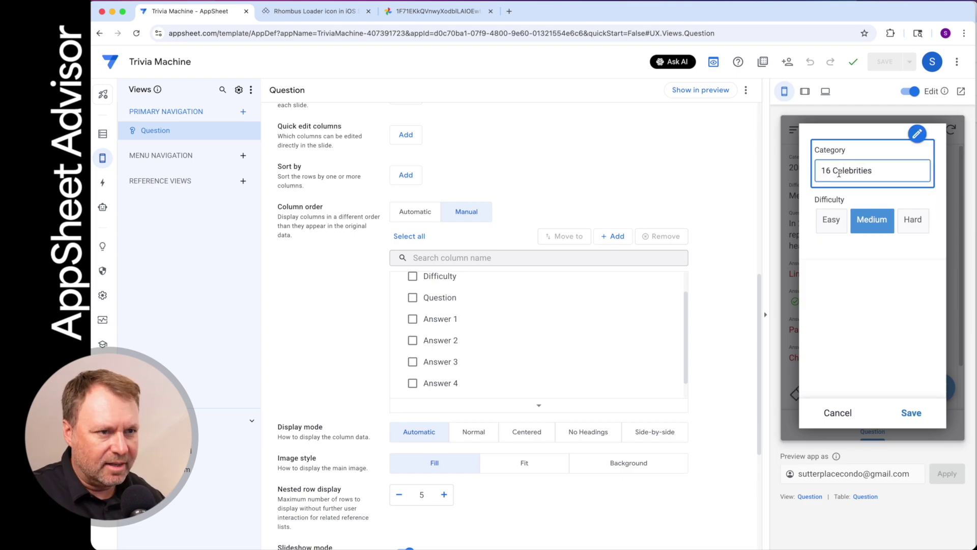
pyautogui.press('BackSpace')
pyautogui.write('960s')
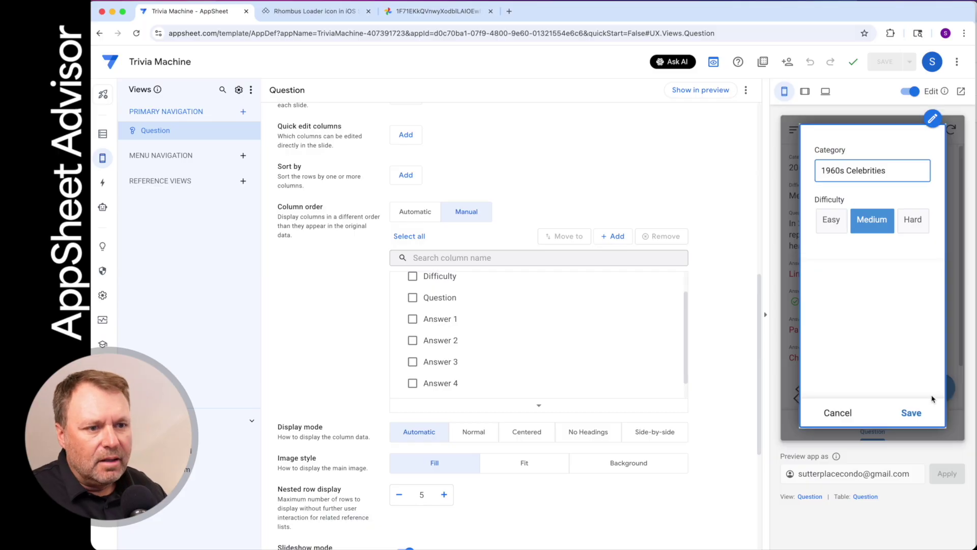
pyautogui.click(905, 417)
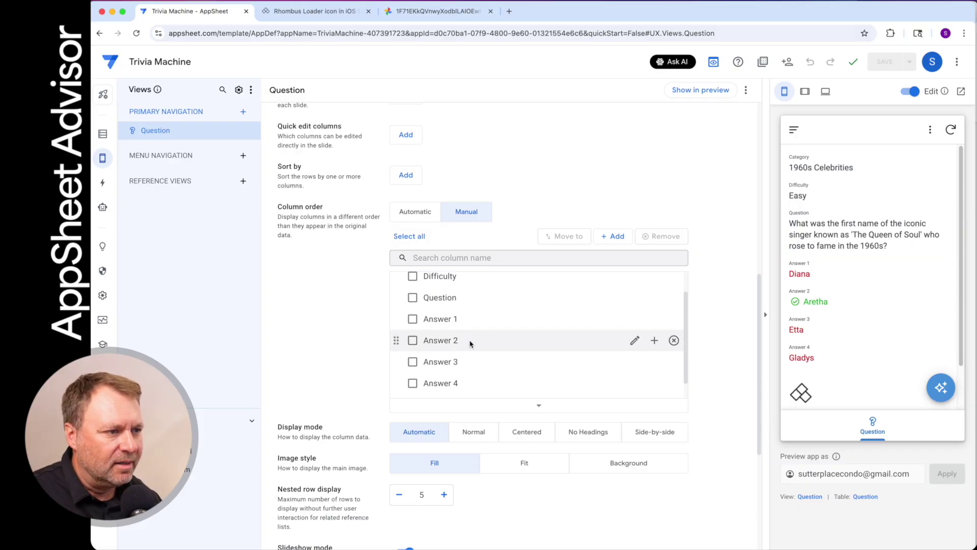
pyautogui.scroll(-1, 469, 343)
# Drag Loader between Difficulty and Question in the manual column order and save
pyautogui.moveTo(396, 385); pyautogui.dragTo(398, 326)
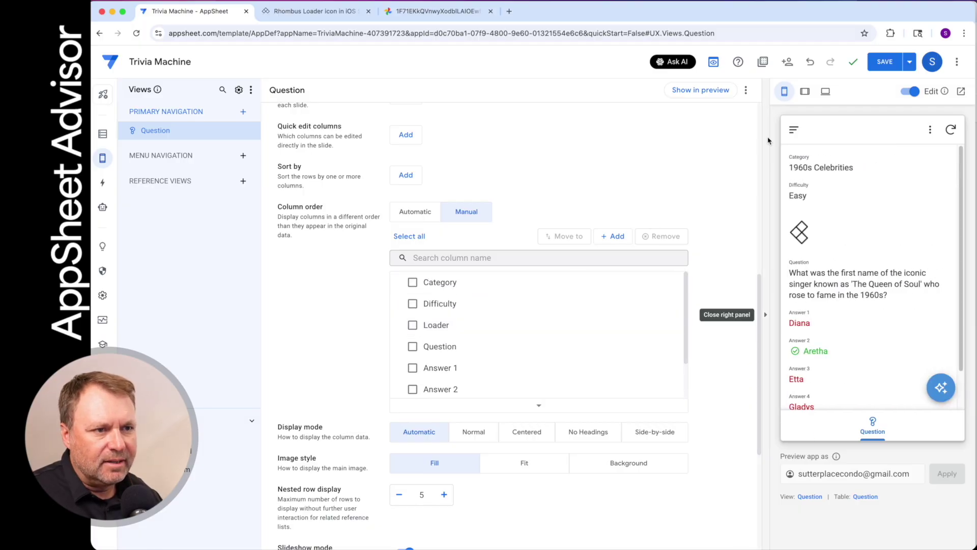
pyautogui.click(911, 68)
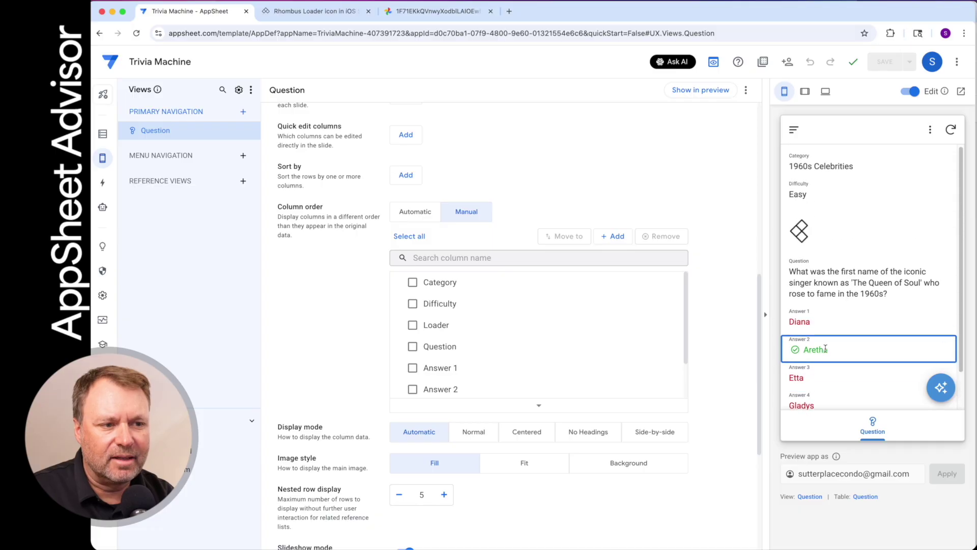
pyautogui.scroll(-2, 826, 348)
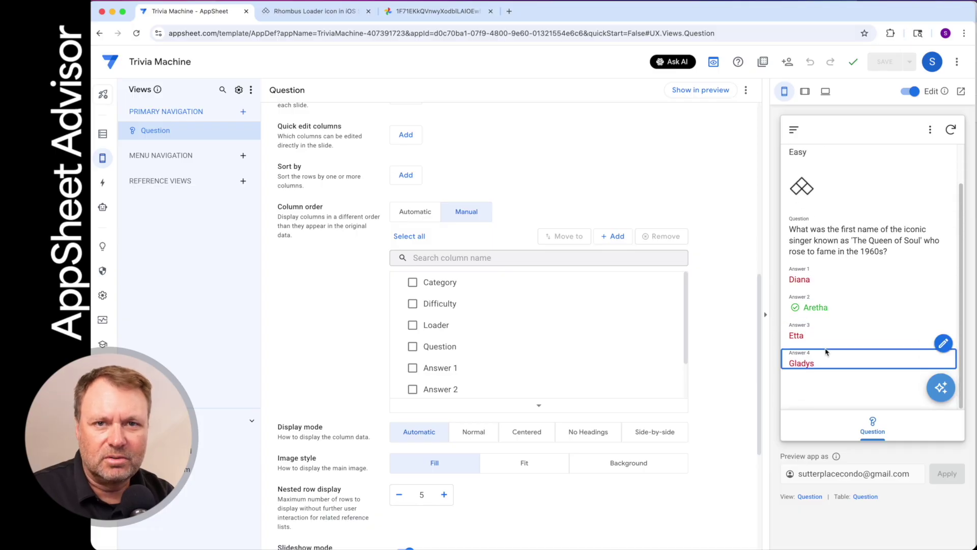
pyautogui.scroll(2, 825, 351)
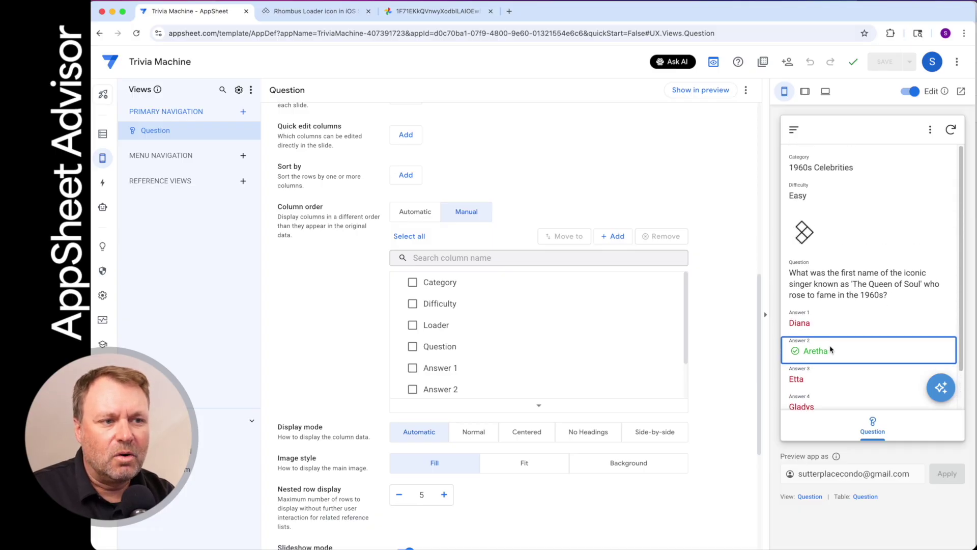
pyautogui.moveTo(809, 265)
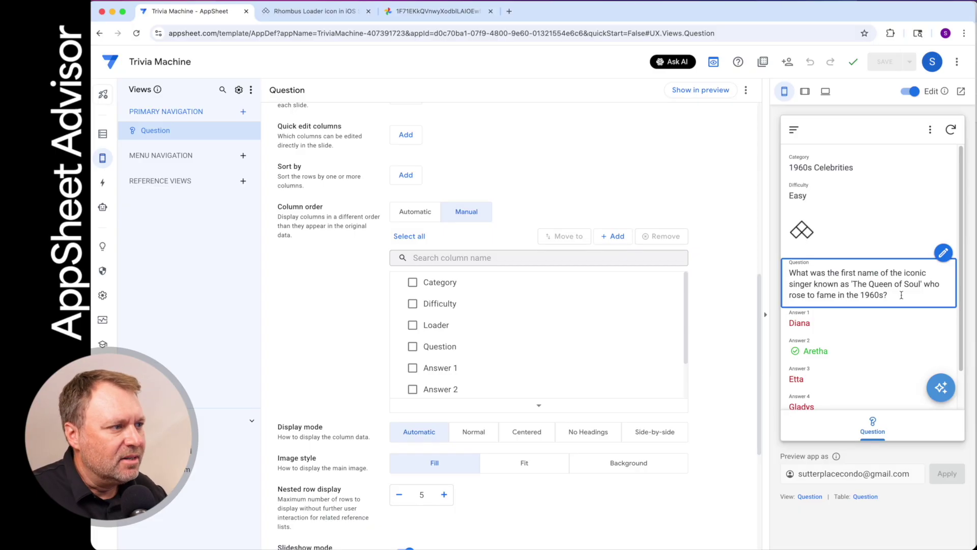
# Open the Loader column's settings, make Show? formula-based, and open its expression editor
pyautogui.click(102, 134)
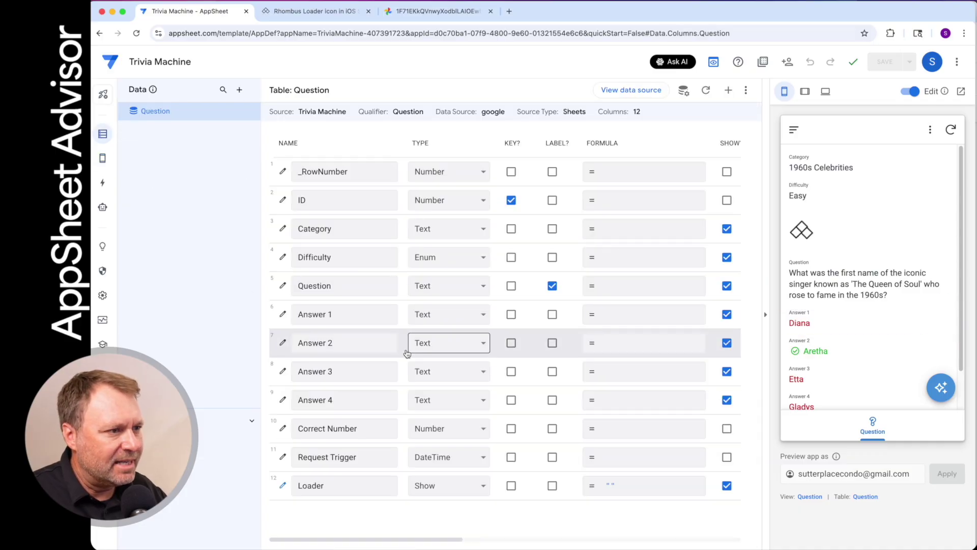
pyautogui.click(283, 486)
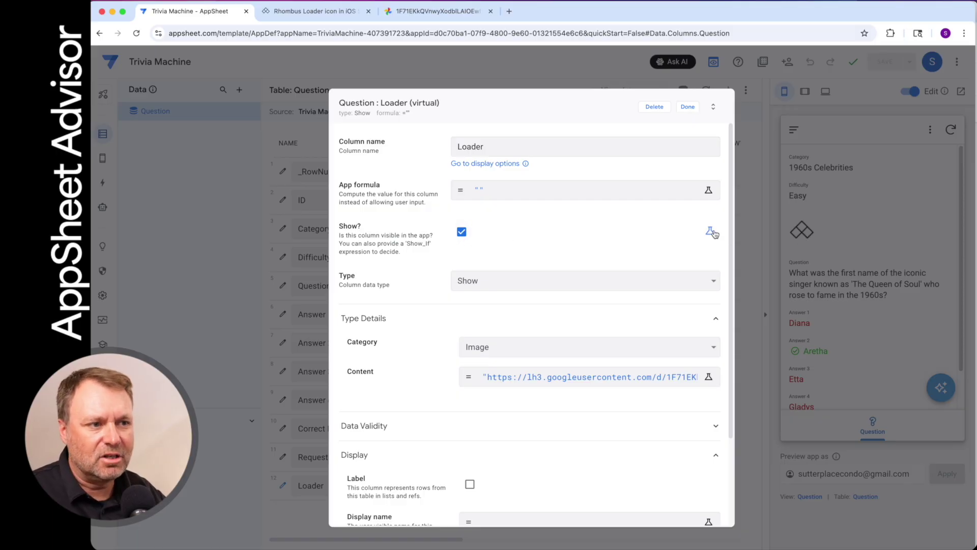
pyautogui.click(710, 232)
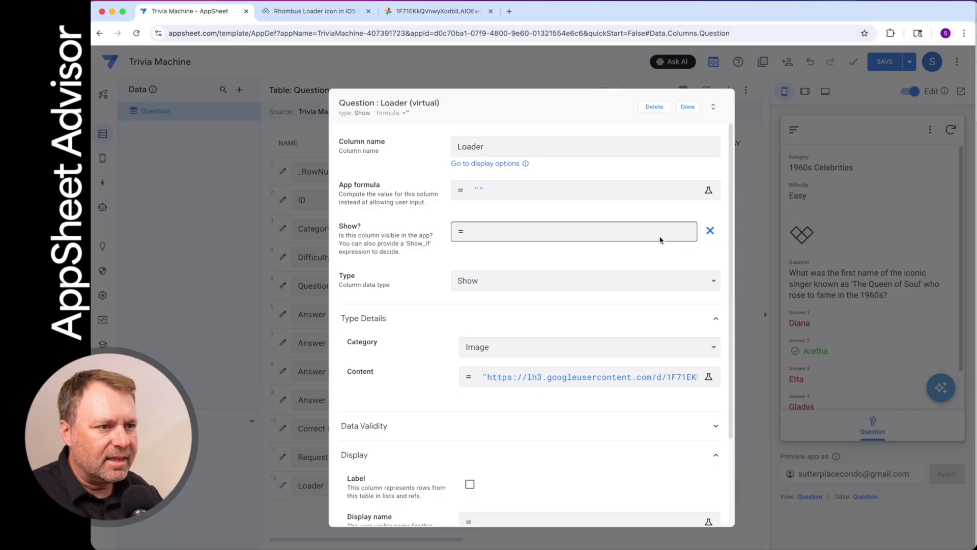
pyautogui.click(584, 232)
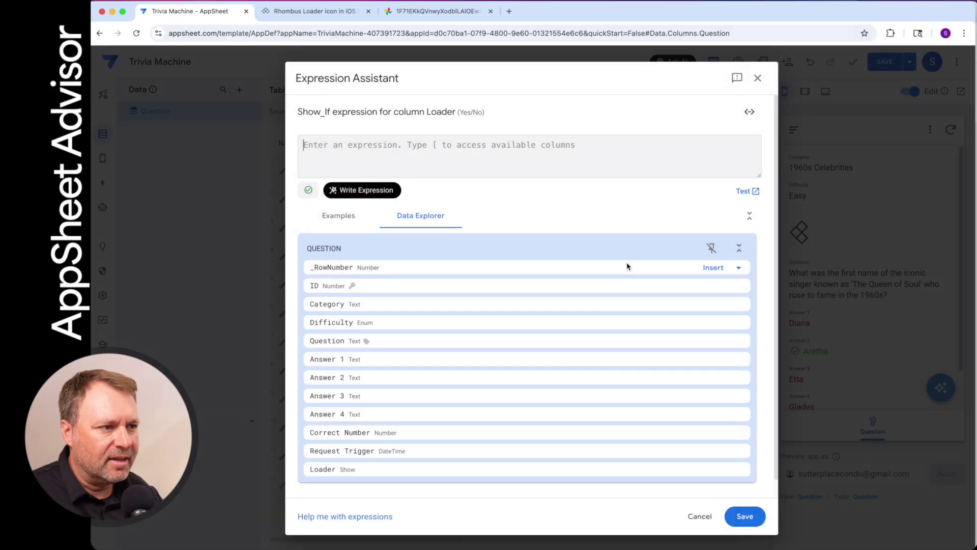
# Generate ISBLANK([Question]) with the AI helper from 'the question is blank' and save it
pyautogui.click(379, 195)
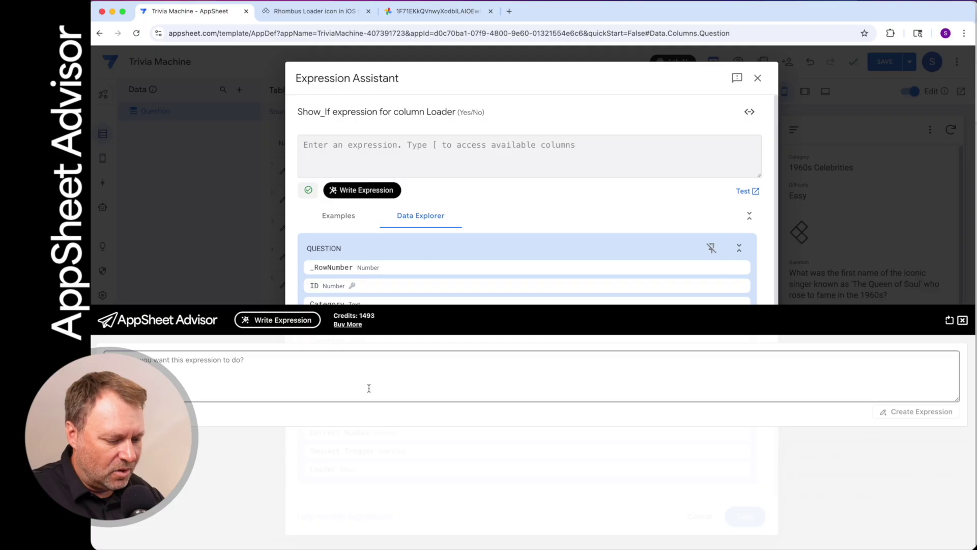
pyautogui.click(369, 388)
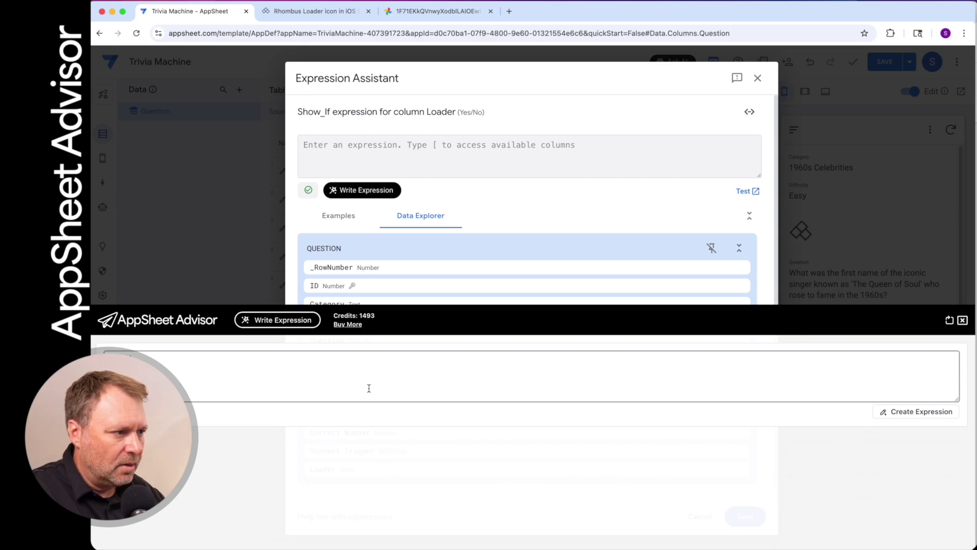
pyautogui.write('the quest')
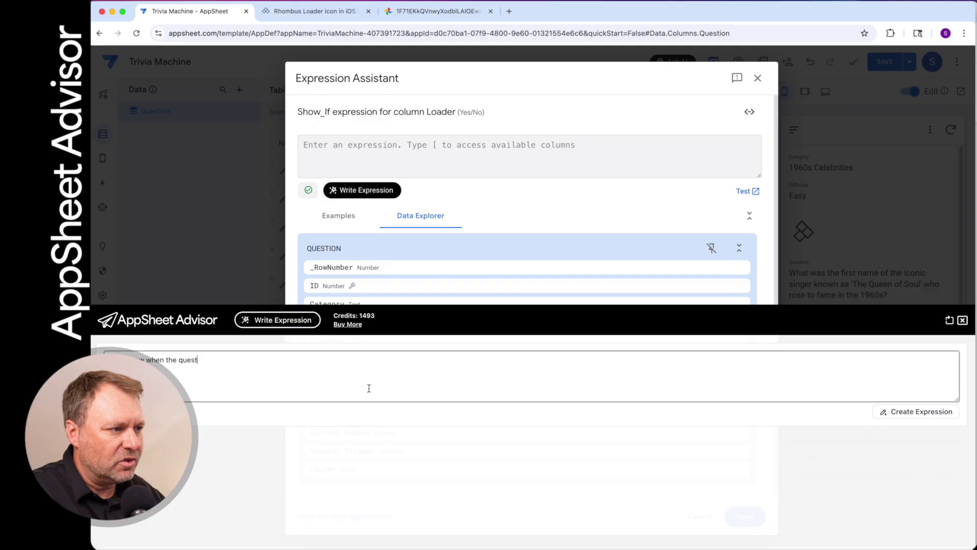
pyautogui.write('ion is blank')
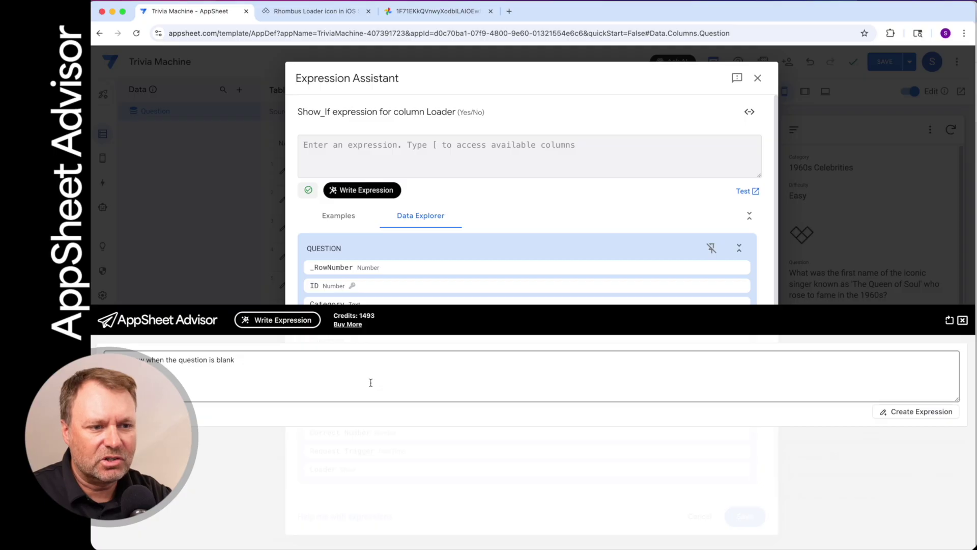
pyautogui.click(910, 412)
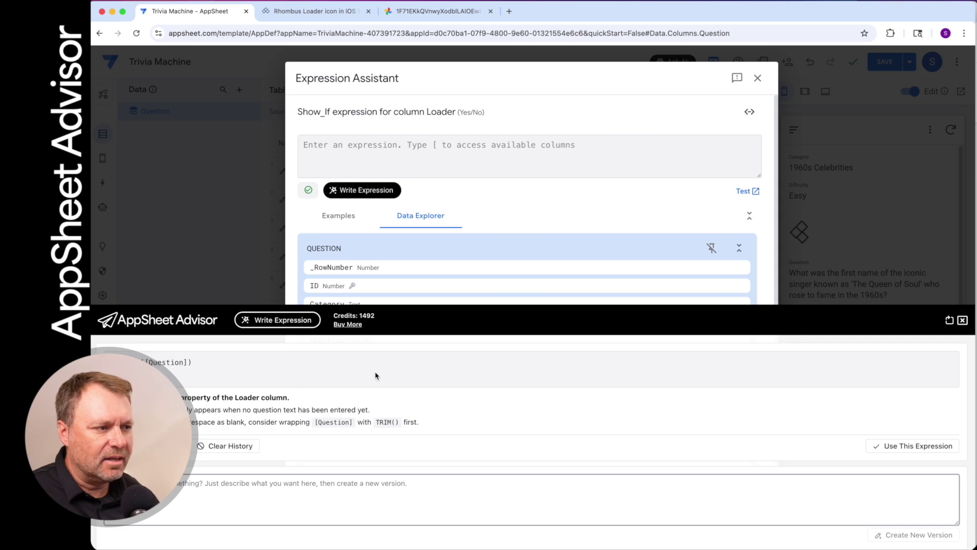
pyautogui.click(911, 447)
pyautogui.click(607, 450)
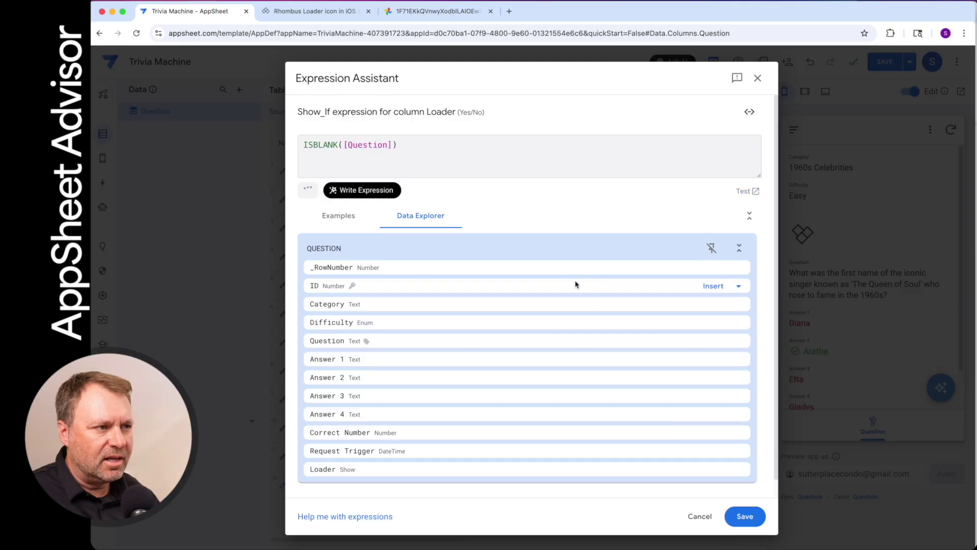
pyautogui.click(748, 517)
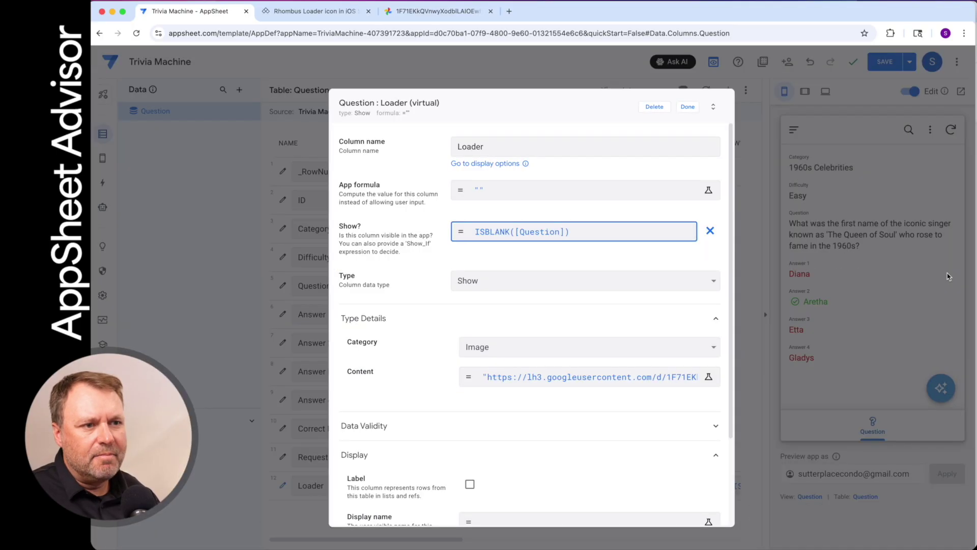
# Close the Loader column settings, save the app, and go to the Actions section
pyautogui.click(688, 108)
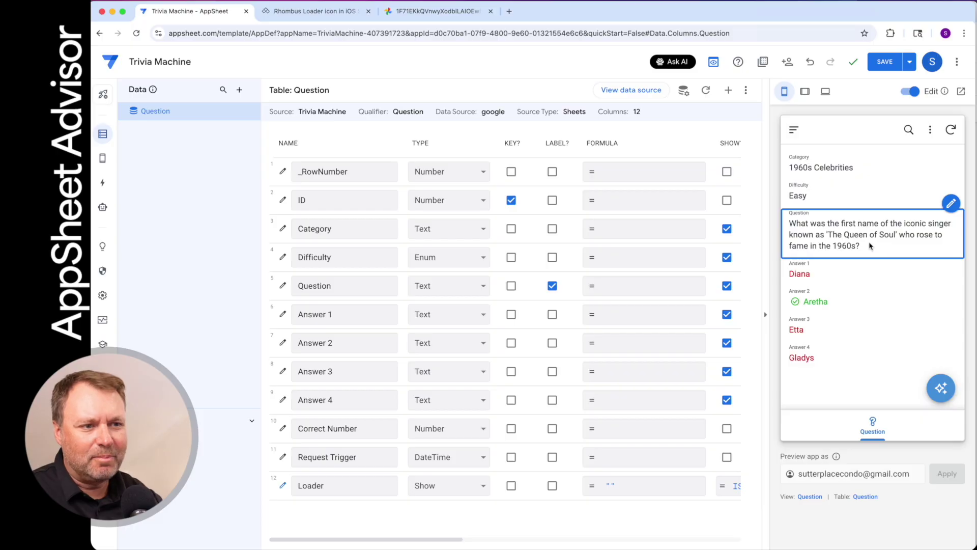
pyautogui.click(885, 62)
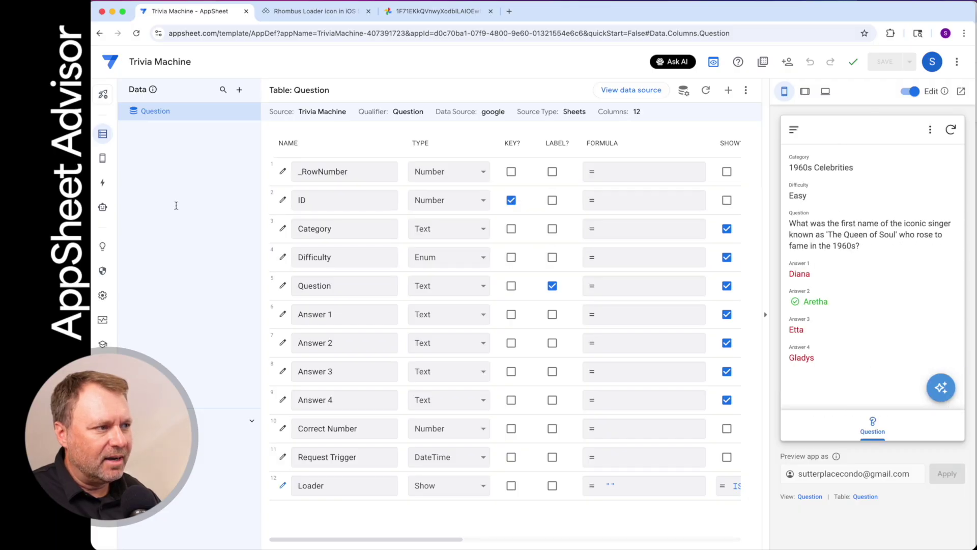
pyautogui.click(103, 183)
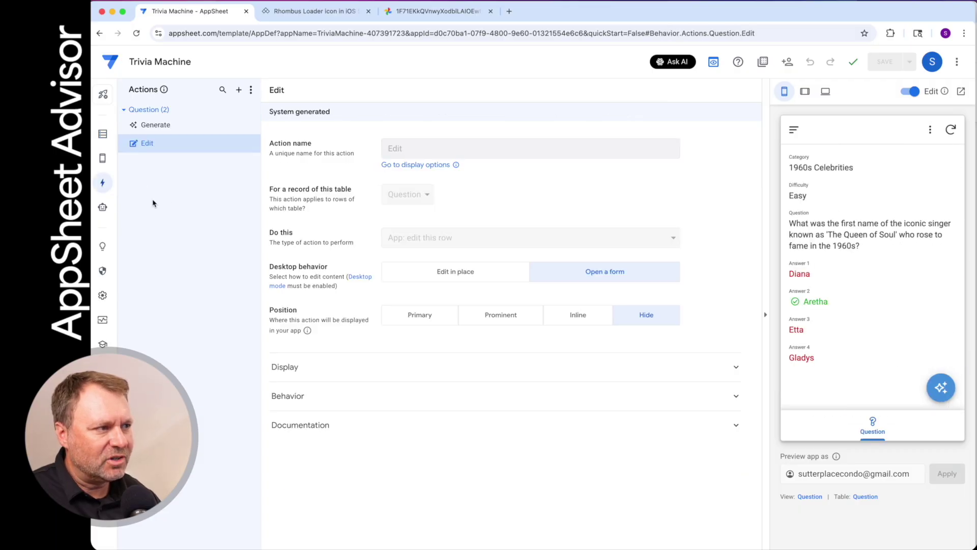
# Review the Generate action's columns: Request Trigger NOW(), Question and Answers 1–4 blank, Correct Number 0
pyautogui.click(149, 126)
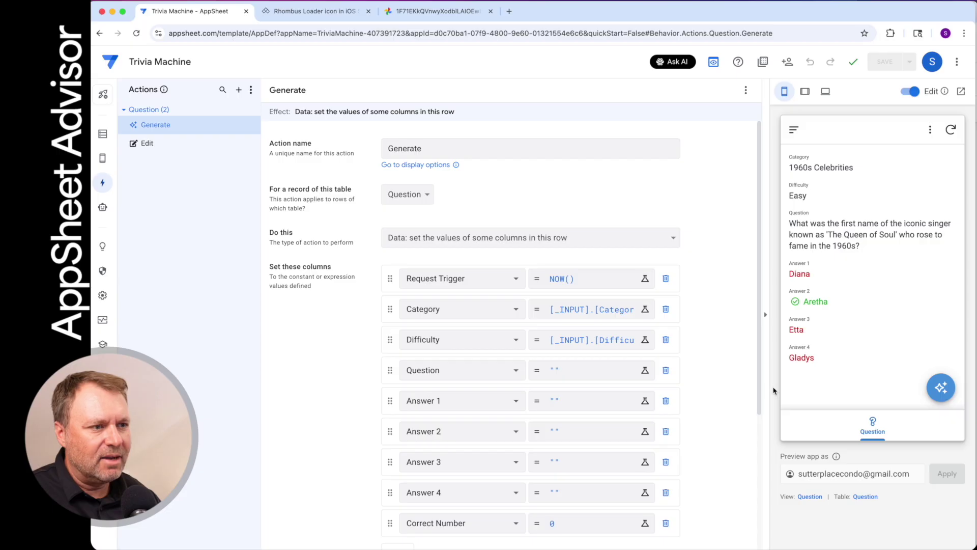
pyautogui.scroll(-1, 730, 403)
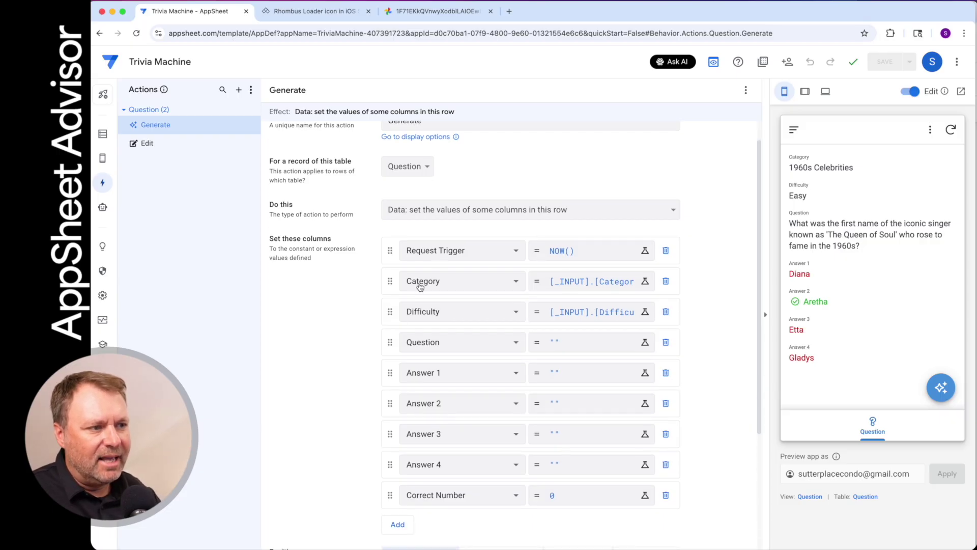
pyautogui.scroll(-1, 625, 412)
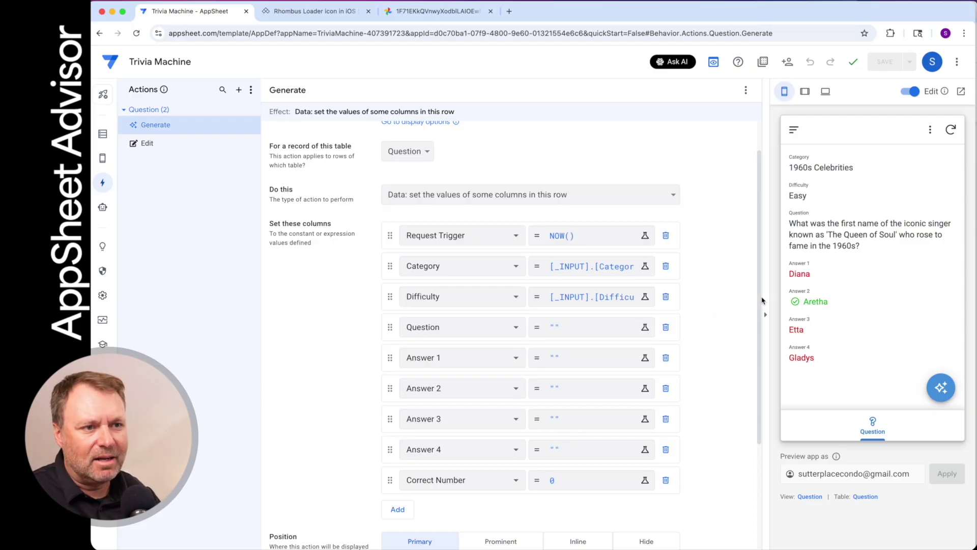
# Generate a new question with category US Geography and difficulty Easy, then save the request
pyautogui.click(942, 389)
pyautogui.tripleClick(885, 175)
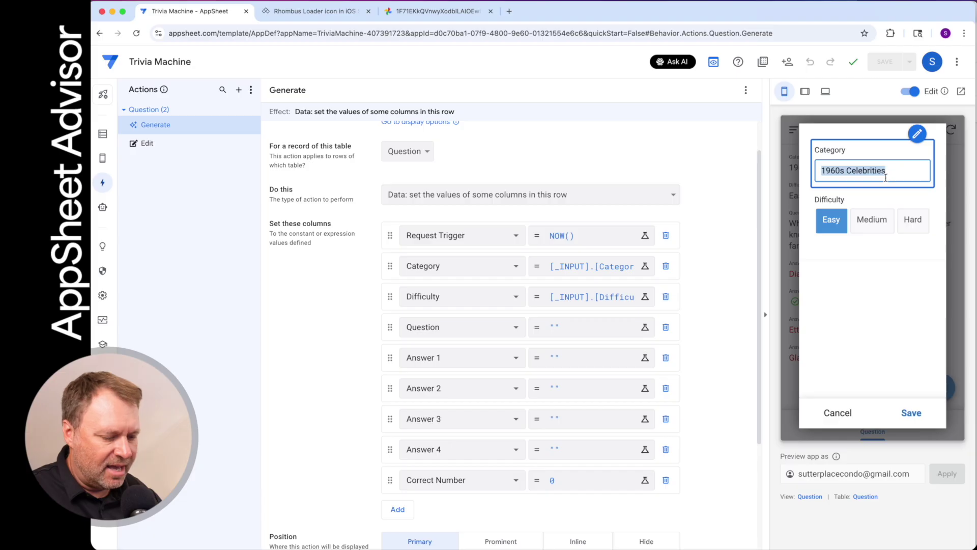
pyautogui.write('A')
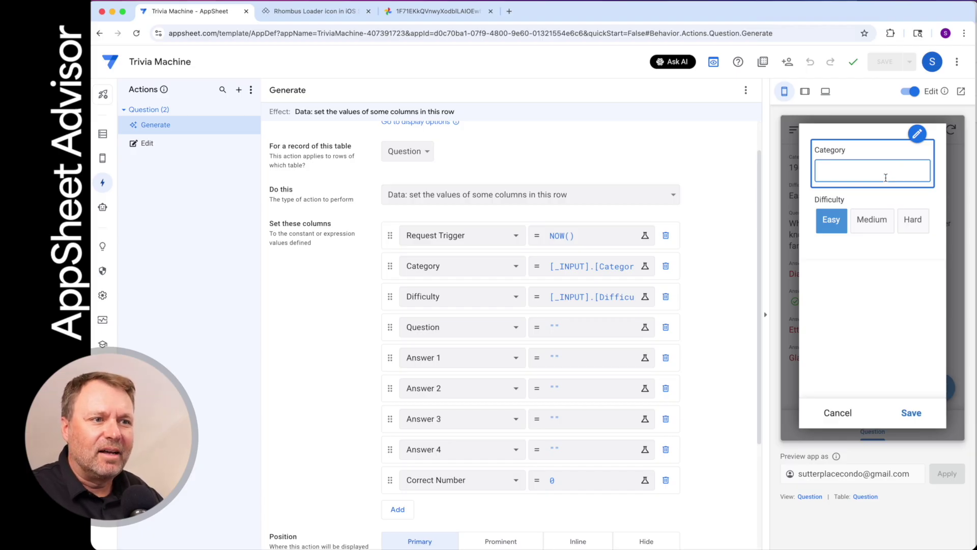
pyautogui.write('N')
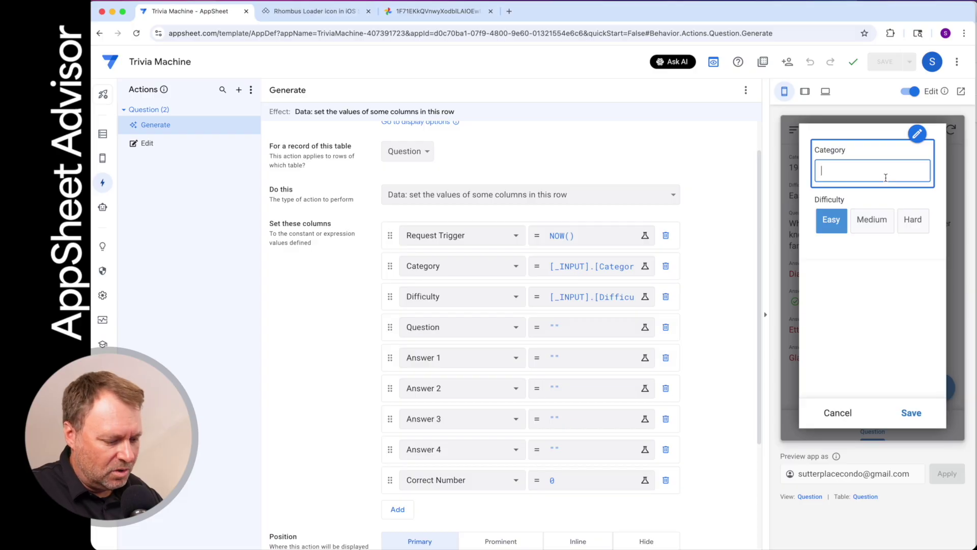
pyautogui.write('US Geography')
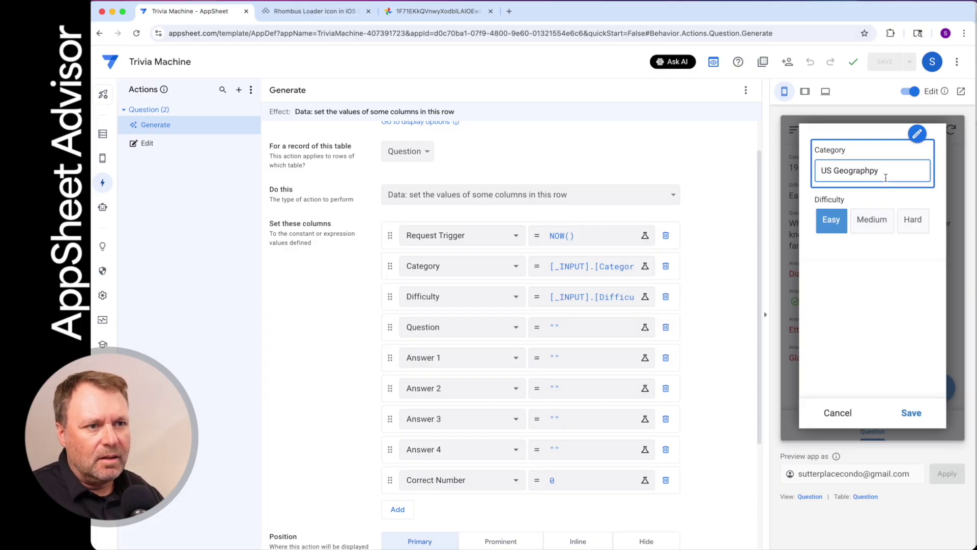
pyautogui.press('BackSpace')
pyautogui.press('BackSpace')
pyautogui.press('BackSpace')
pyautogui.press('BackSpace')
pyautogui.press('BackSpace')
pyautogui.press('BackSpace')
pyautogui.write('gr')
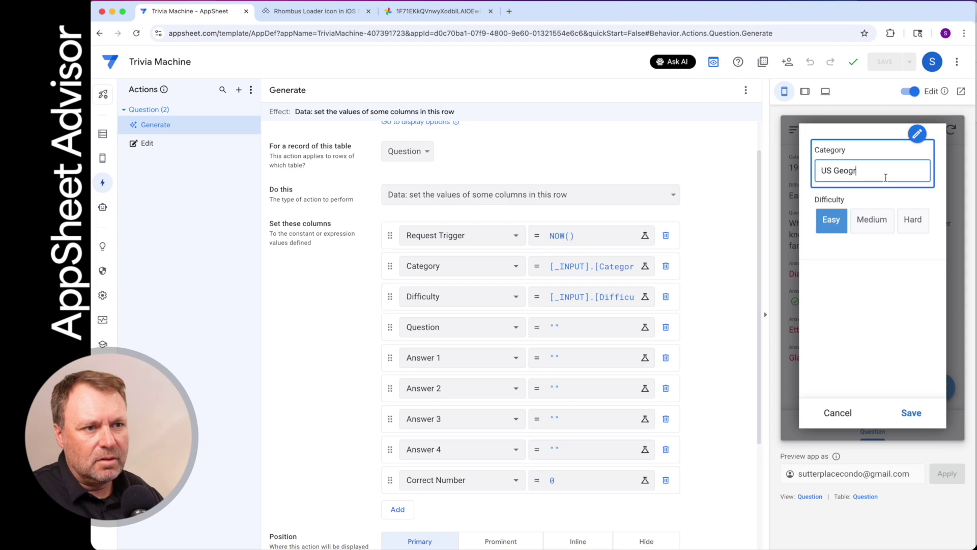
pyautogui.write('aphy')
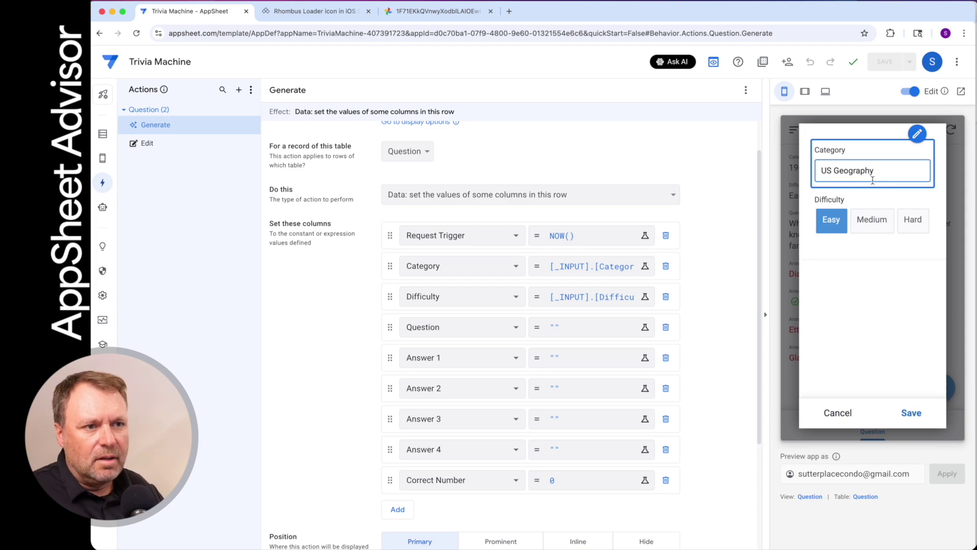
pyautogui.click(884, 309)
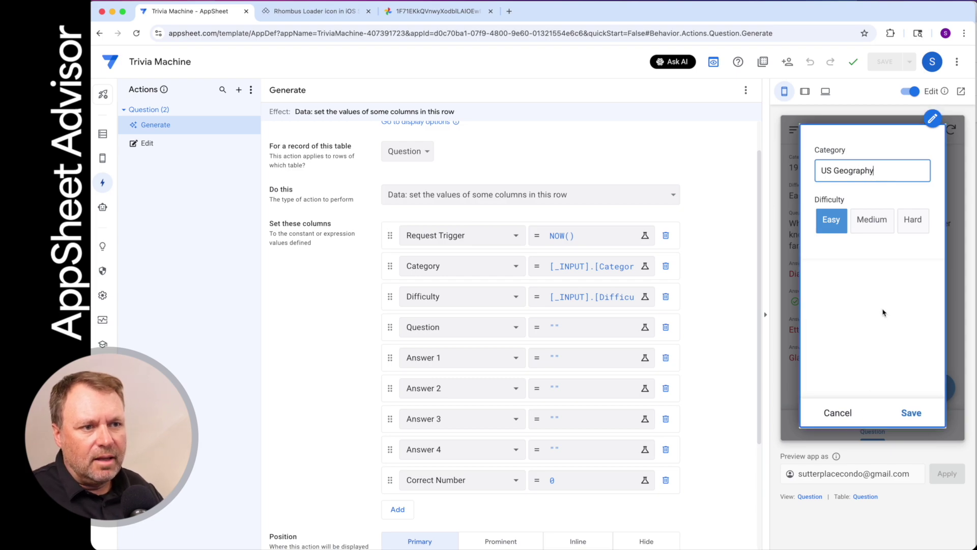
pyautogui.click(921, 413)
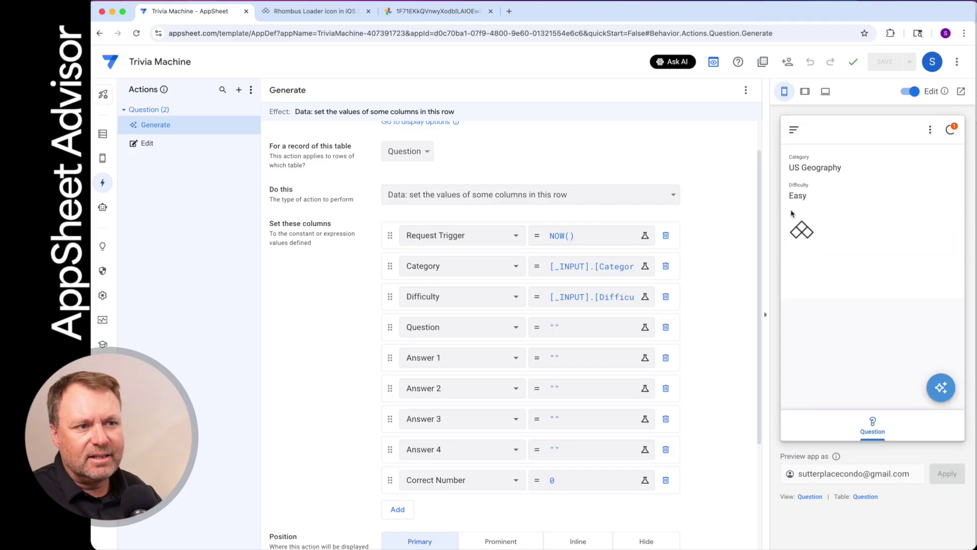